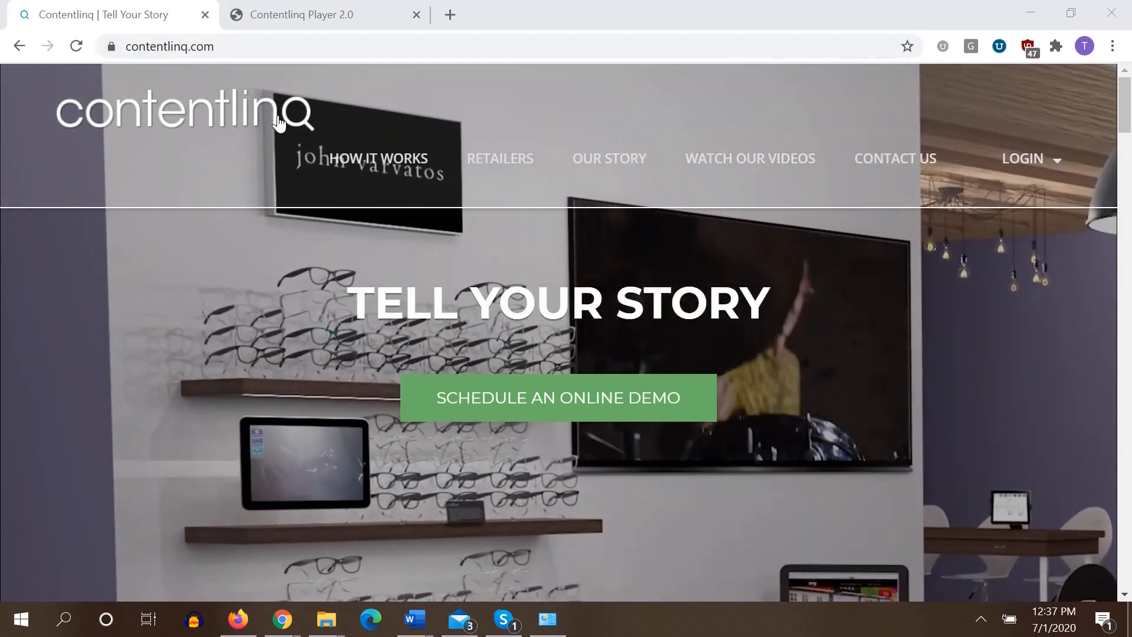
# Step: Open the Asset Manager login page and sign in with the saved user e-mail and password
pyautogui.moveTo(1028, 157)
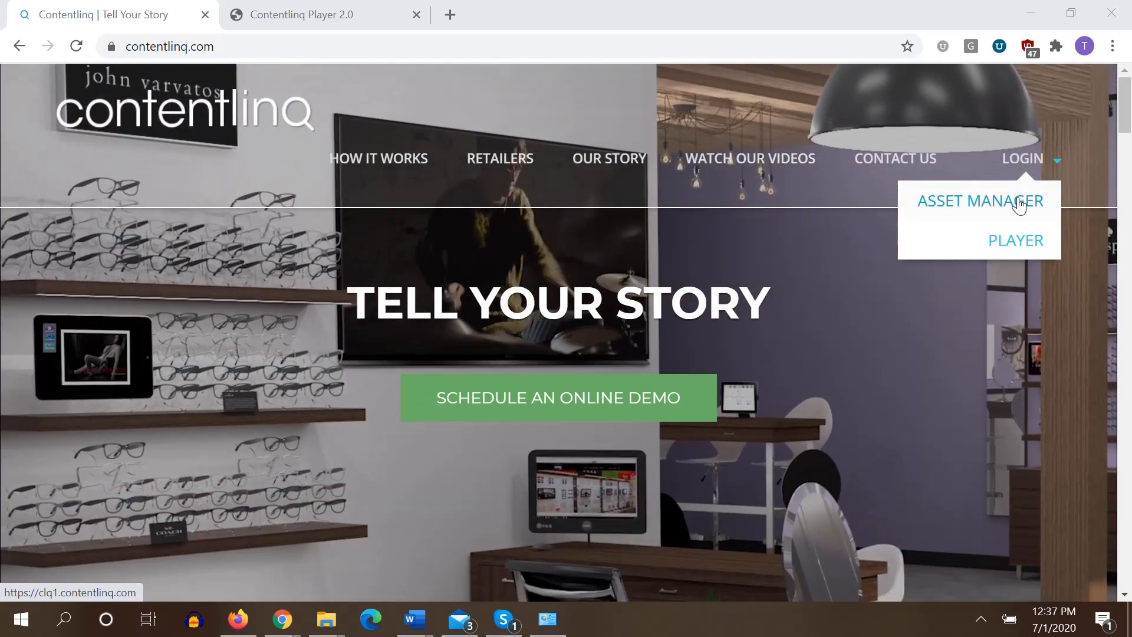
pyautogui.click(1020, 204)
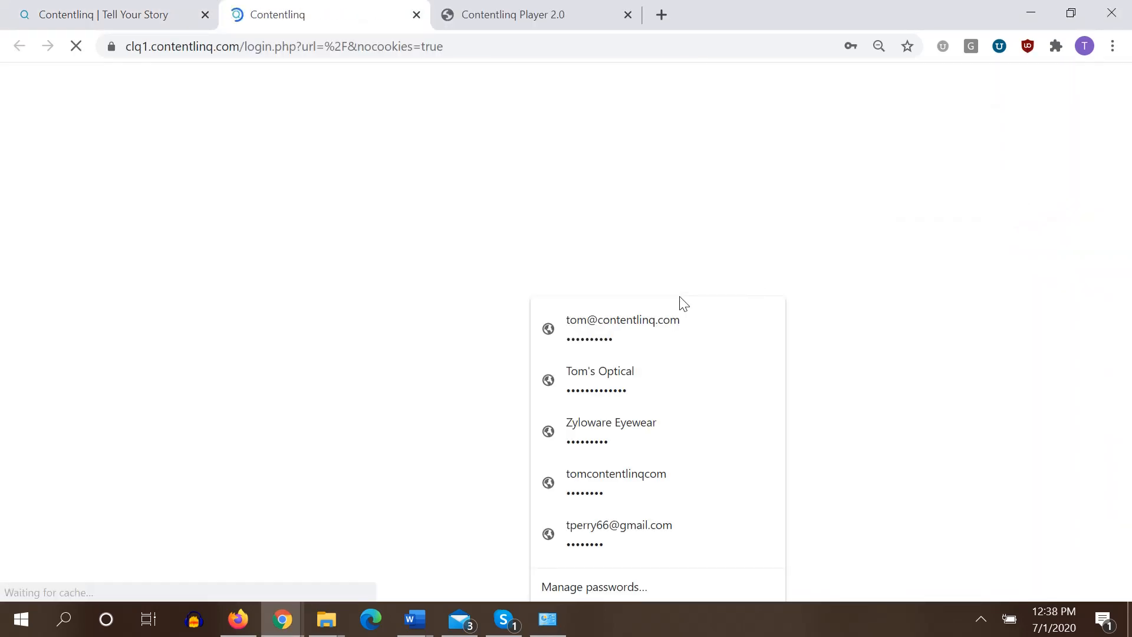
pyautogui.click(682, 307)
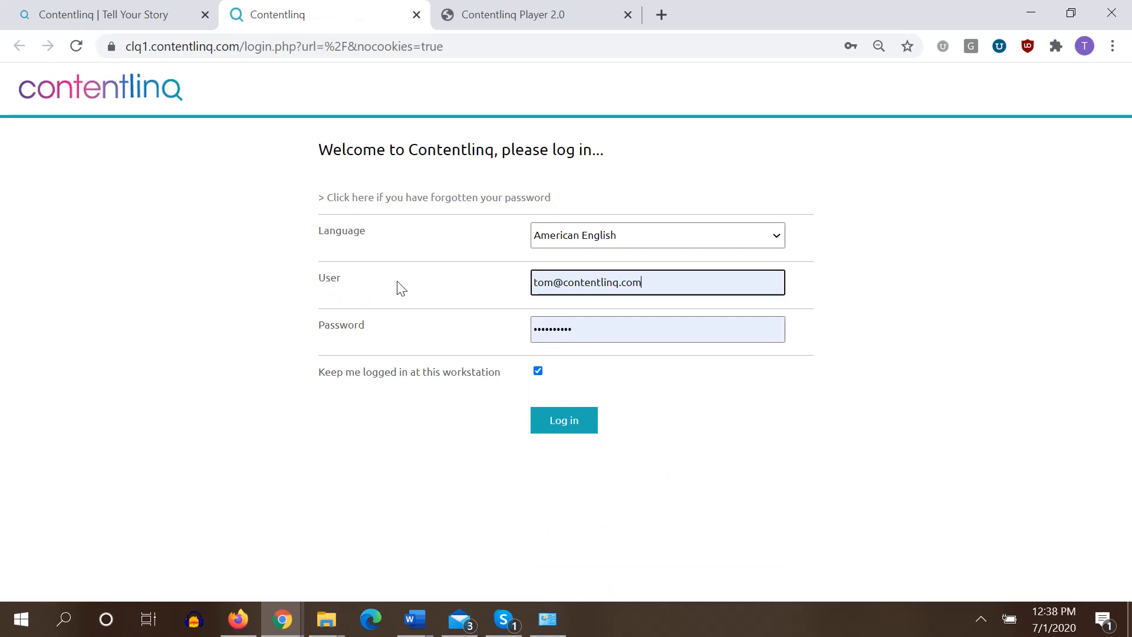
pyautogui.click(591, 422)
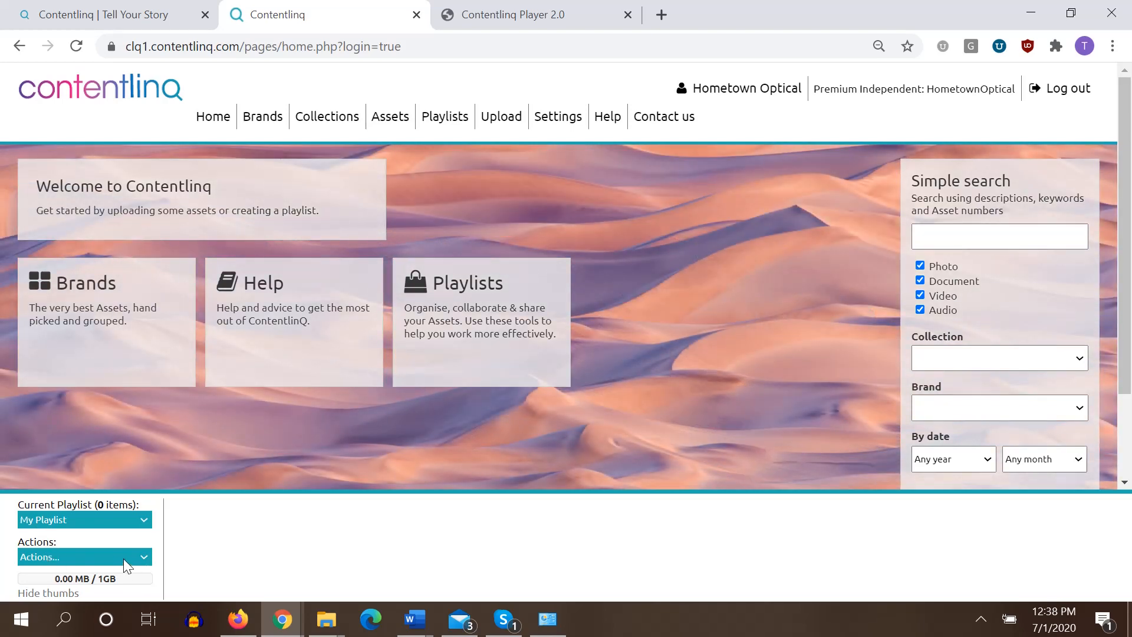
# Step: Create a new playlist named Test 1 and make it the current playlist
pyautogui.click(96, 520)
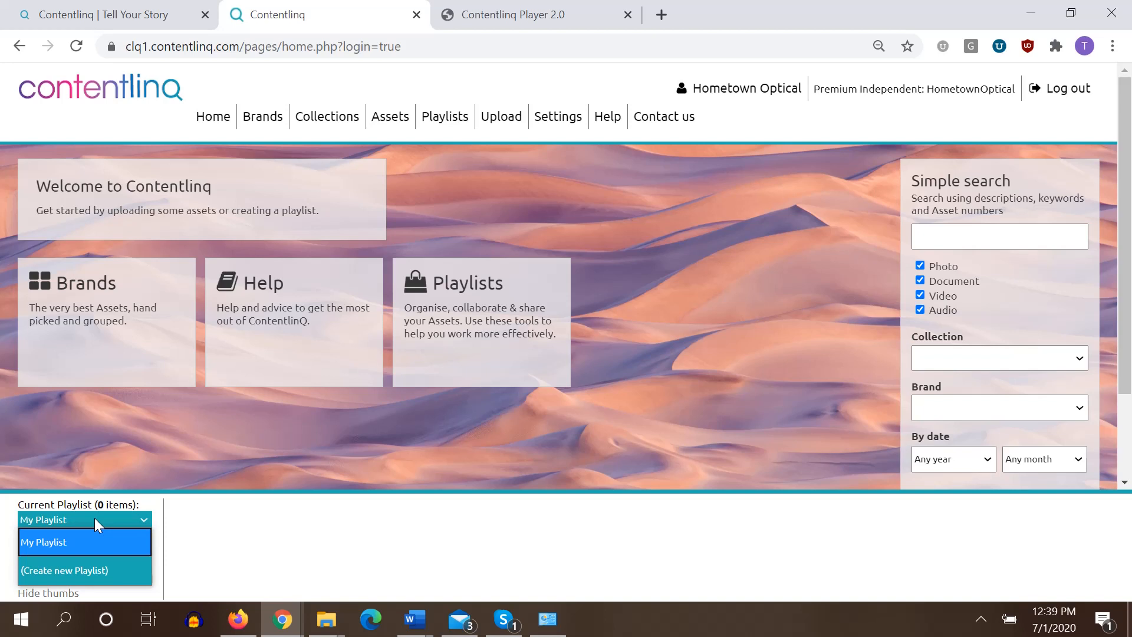
pyautogui.click(83, 571)
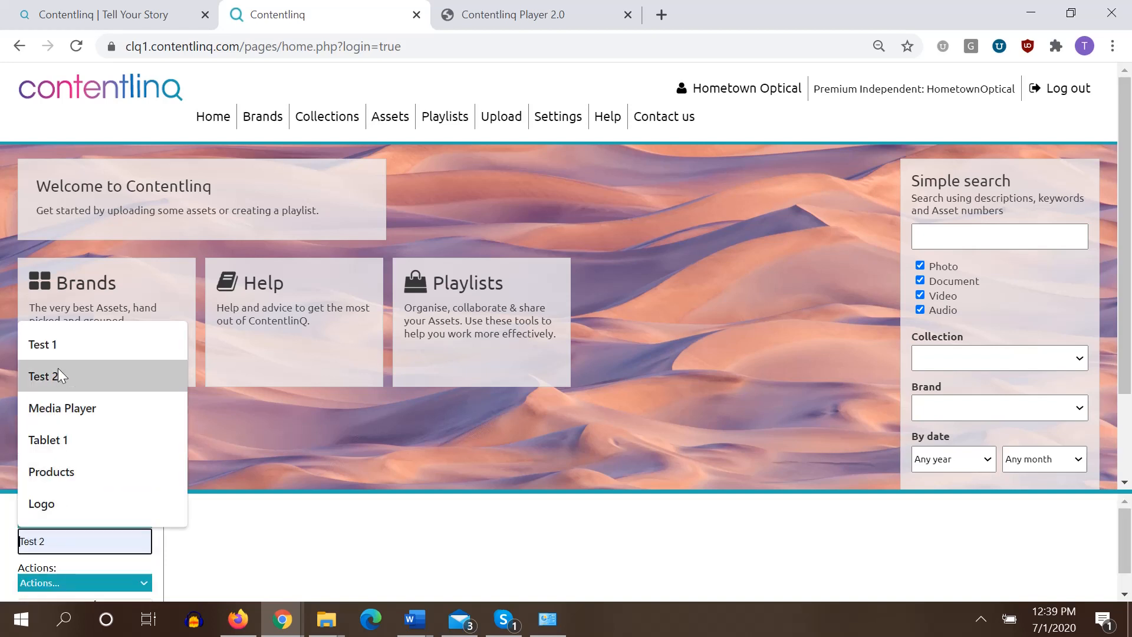
pyautogui.click(59, 347)
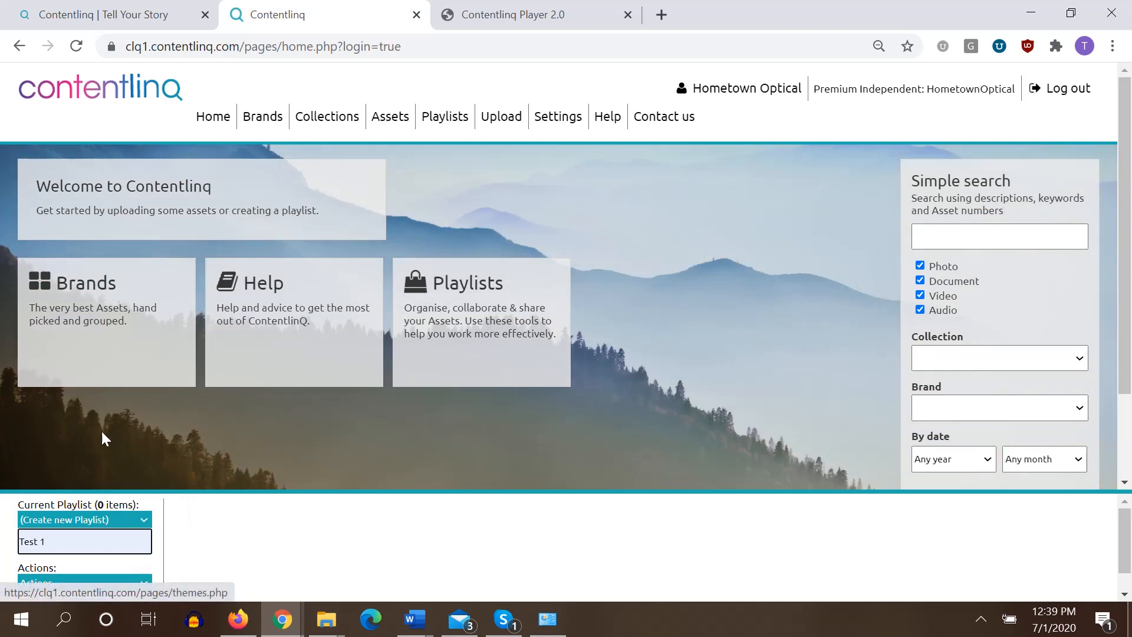
pyautogui.press('Return')
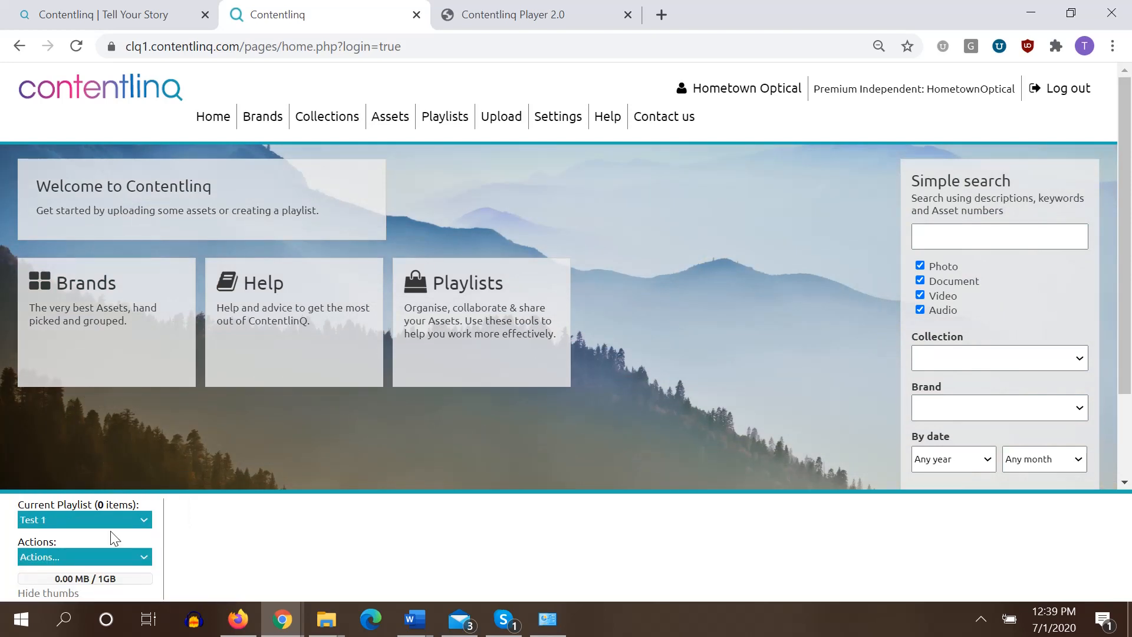
# Step: Open the Test 1 playlist for editing and examine its Name, Duration and Autoplay Video settings
pyautogui.click(102, 556)
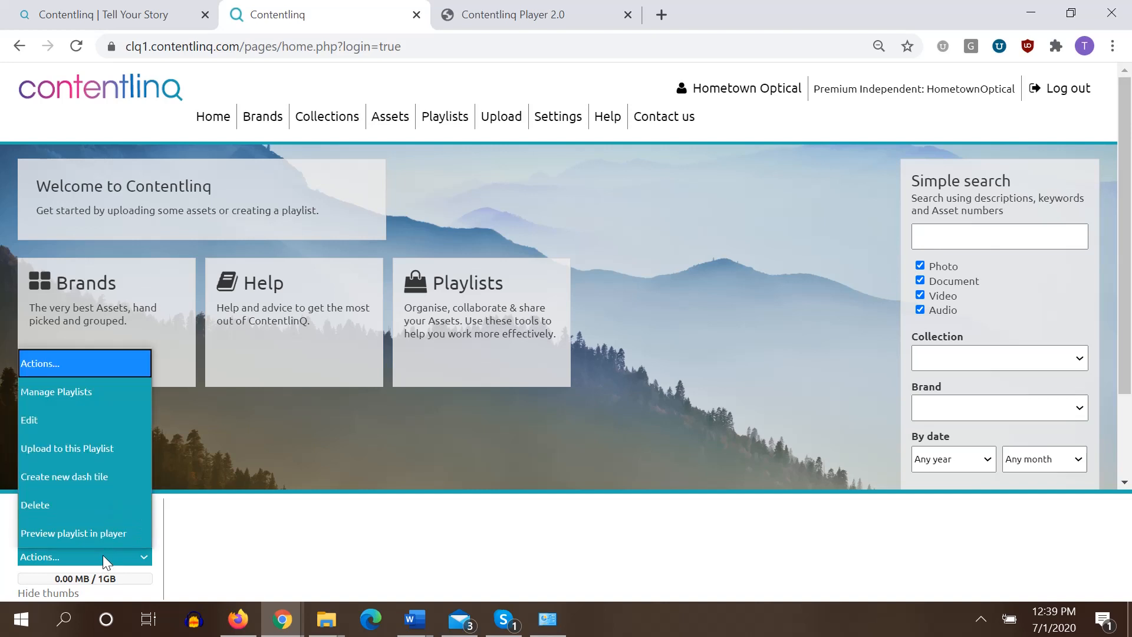
pyautogui.click(57, 417)
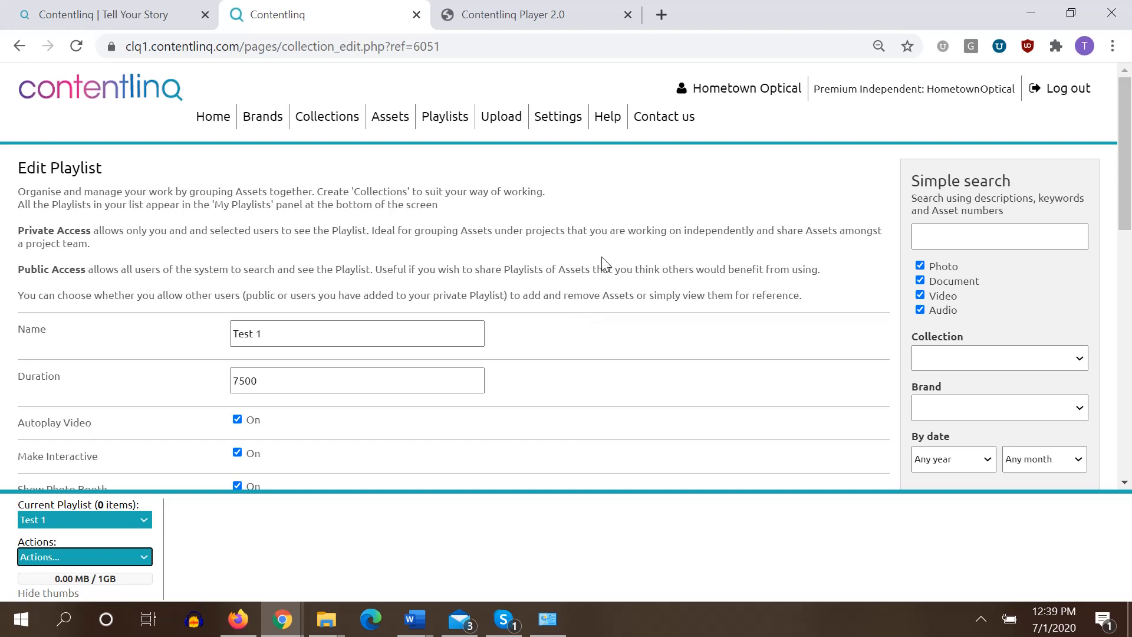
pyautogui.scroll(-3, 602, 255)
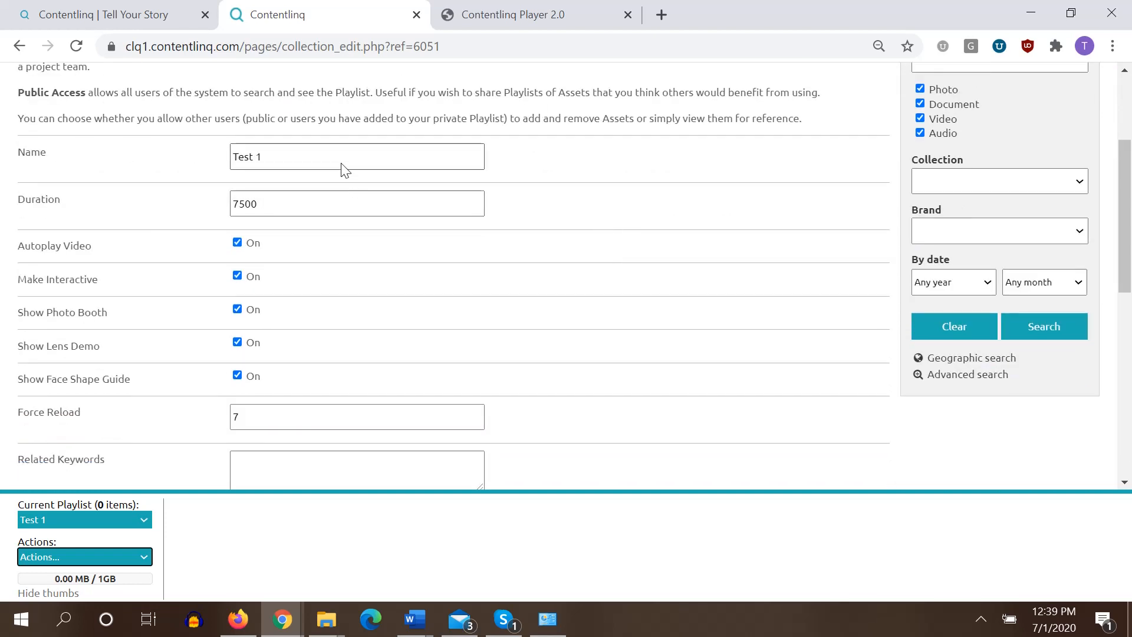
pyautogui.moveTo(312, 154); pyautogui.dragTo(218, 151)
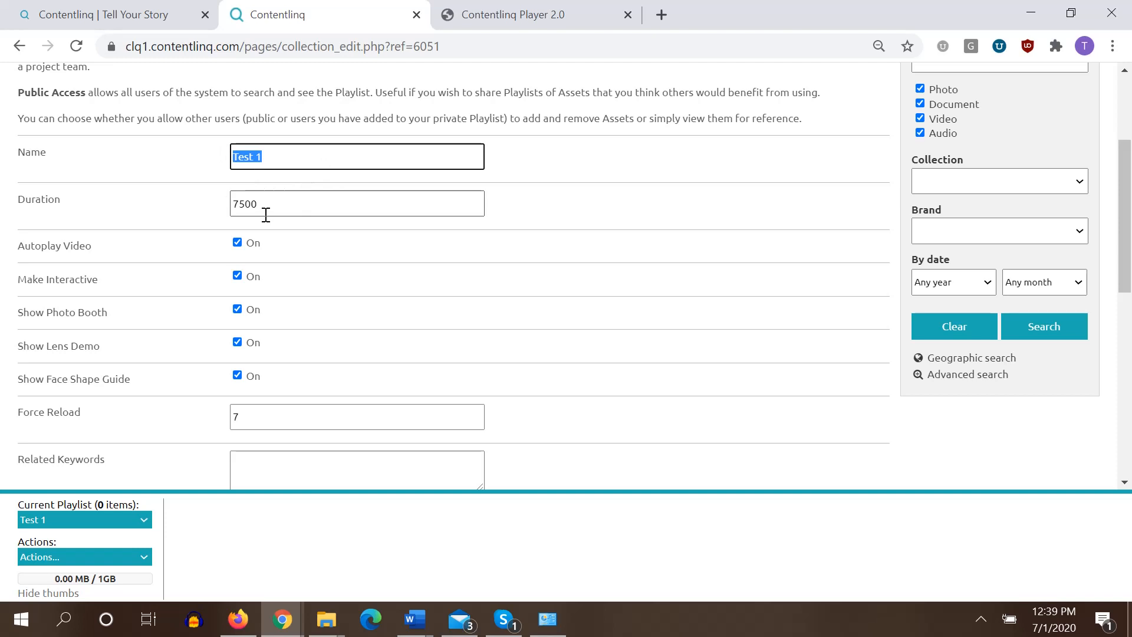
pyautogui.click(284, 204)
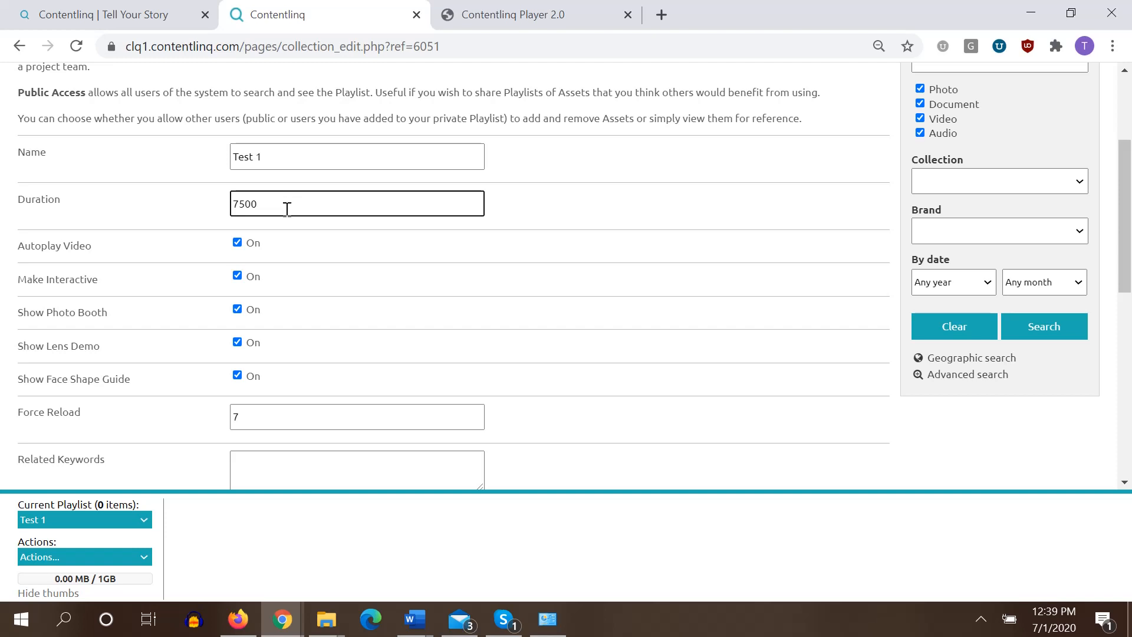
pyautogui.moveTo(287, 206); pyautogui.dragTo(216, 204)
pyautogui.moveTo(103, 246); pyautogui.dragTo(20, 248)
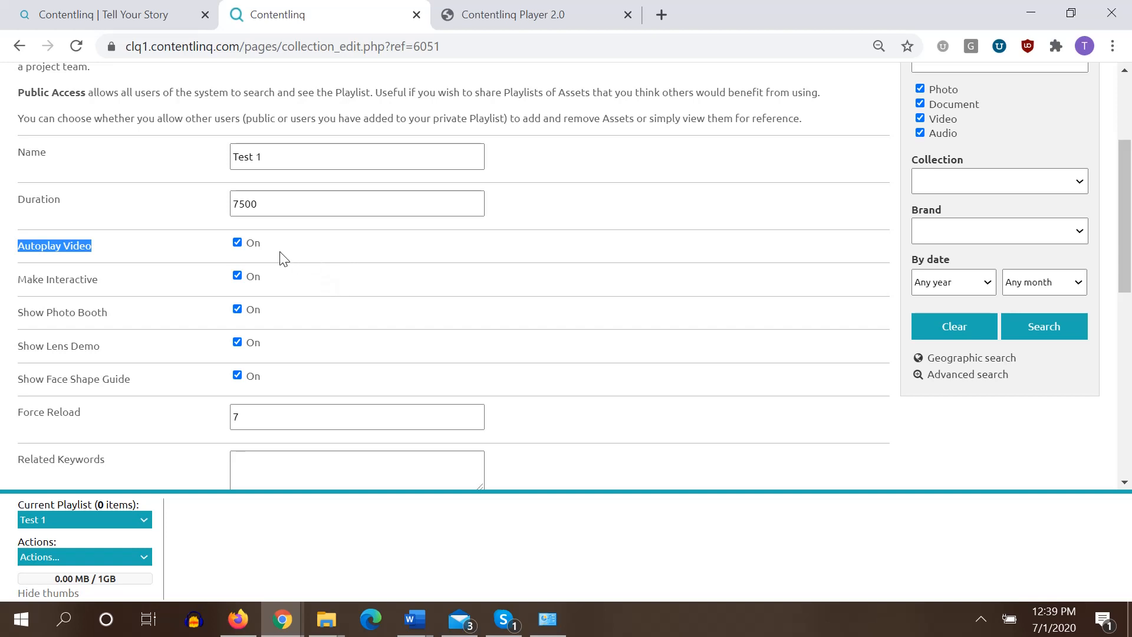
# Step: Toggle the Autoplay Video, Make Interactive, Show Photo Booth and Show Lens Demo options off and back on
pyautogui.click(237, 243)
pyautogui.click(237, 244)
pyautogui.click(238, 276)
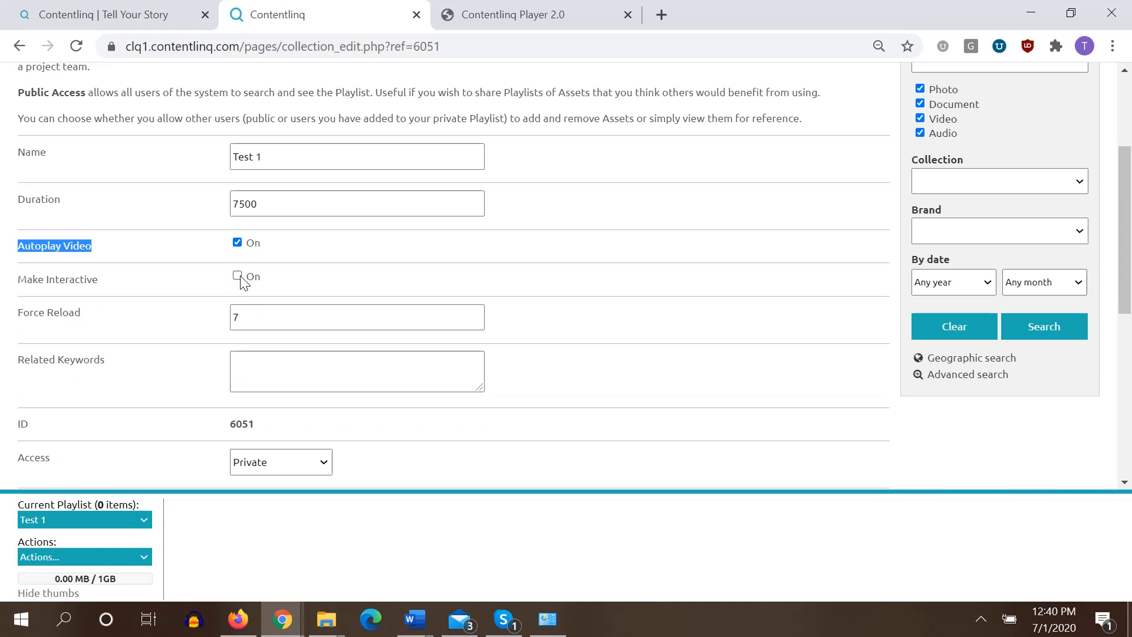
pyautogui.click(238, 276)
pyautogui.click(238, 310)
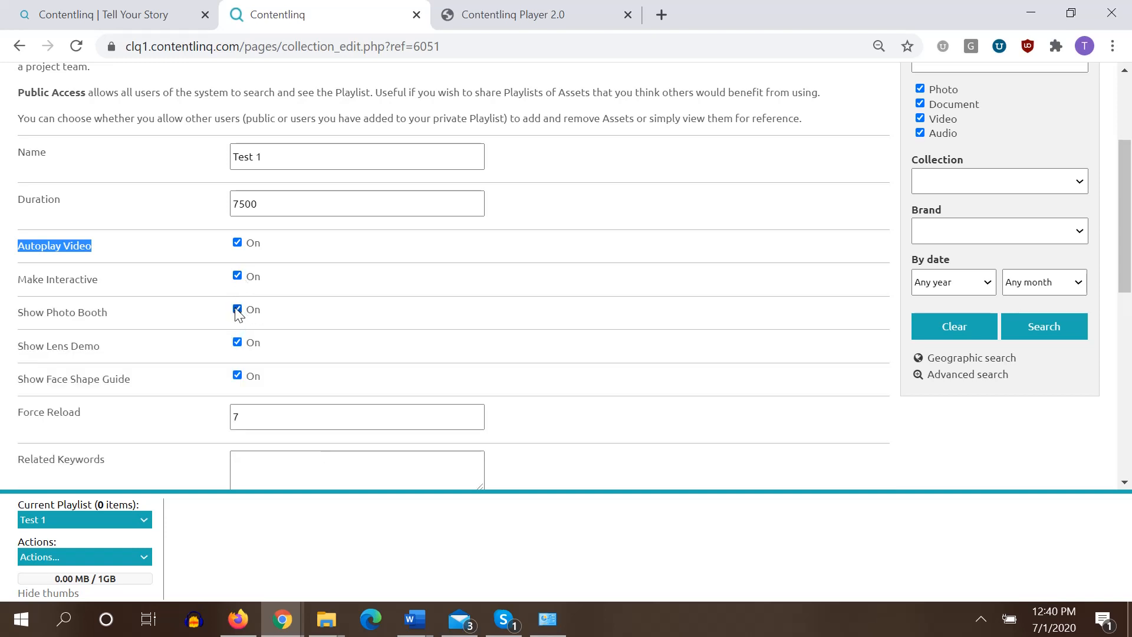
pyautogui.click(237, 342)
pyautogui.click(237, 343)
pyautogui.click(247, 280)
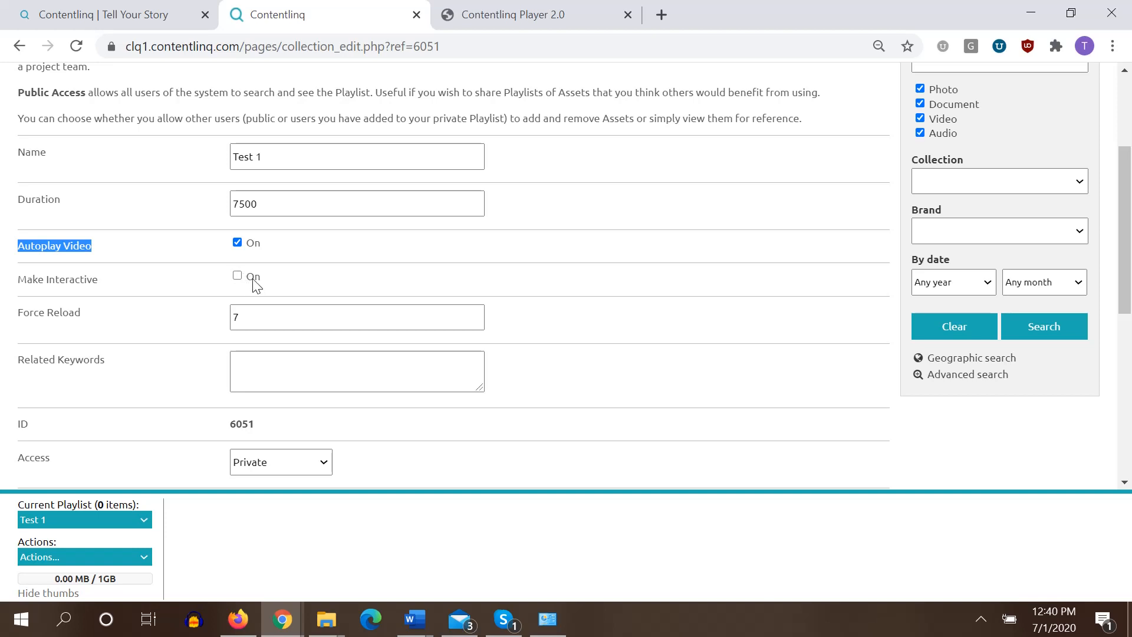
pyautogui.click(238, 278)
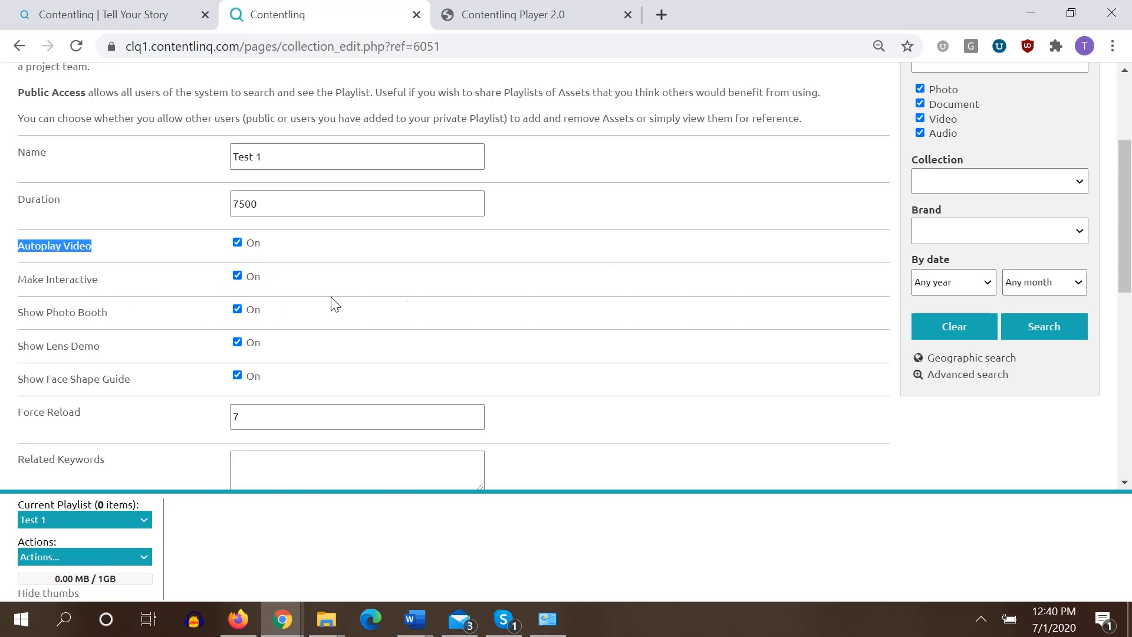
# Step: Set the playlist's Force Reload value to 15
pyautogui.scroll(-1, 411, 301)
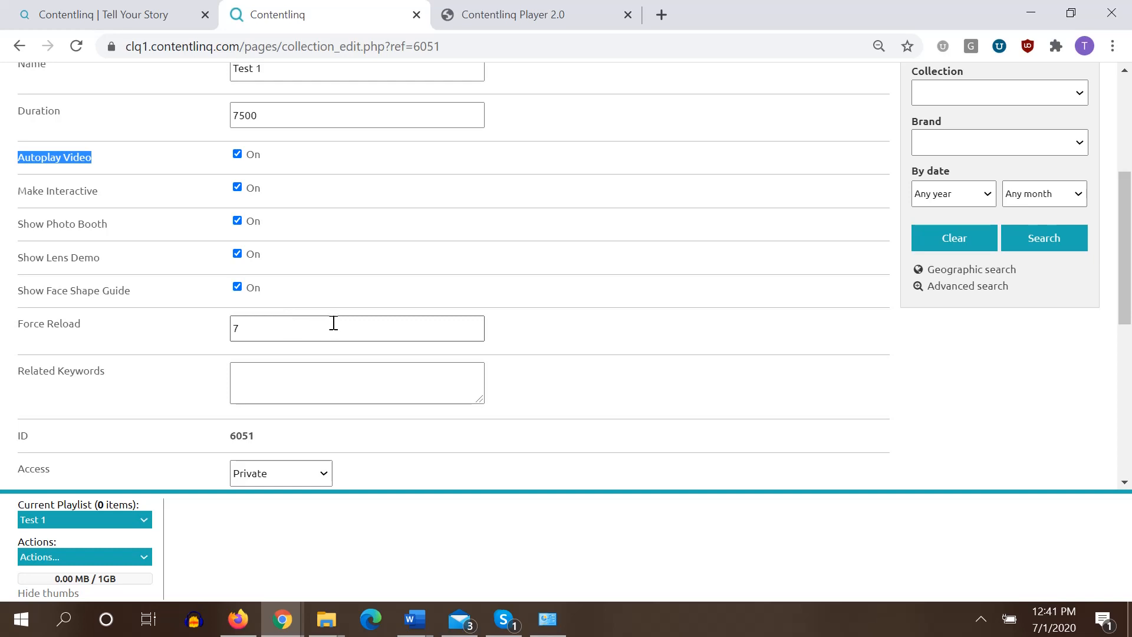
pyautogui.moveTo(250, 330); pyautogui.dragTo(221, 335)
pyautogui.click(522, 330)
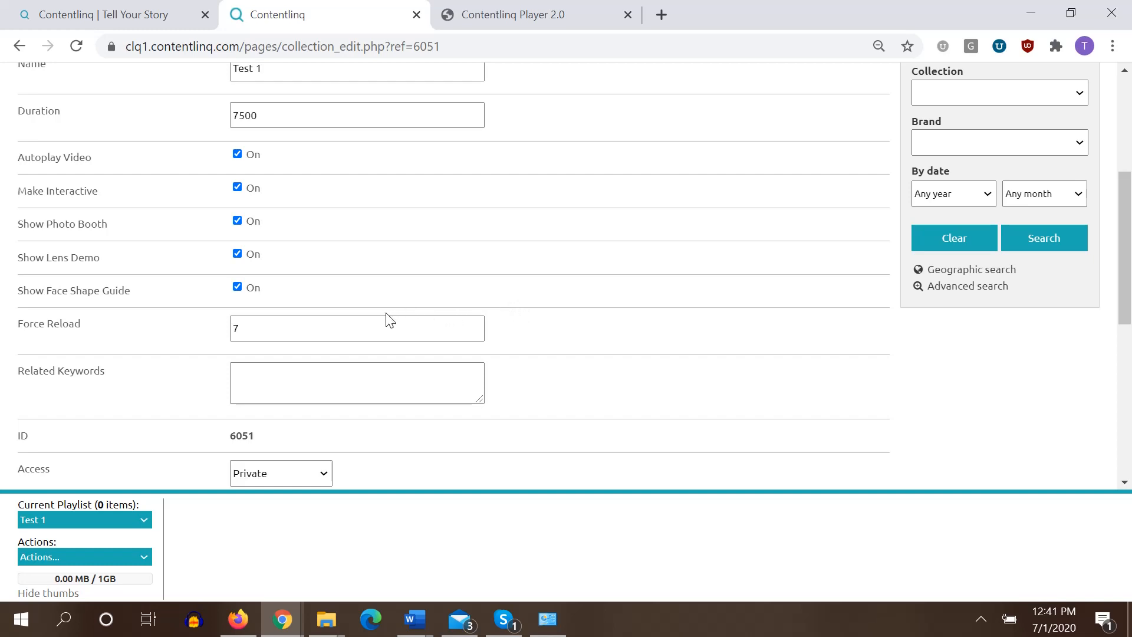
pyautogui.doubleClick(277, 341)
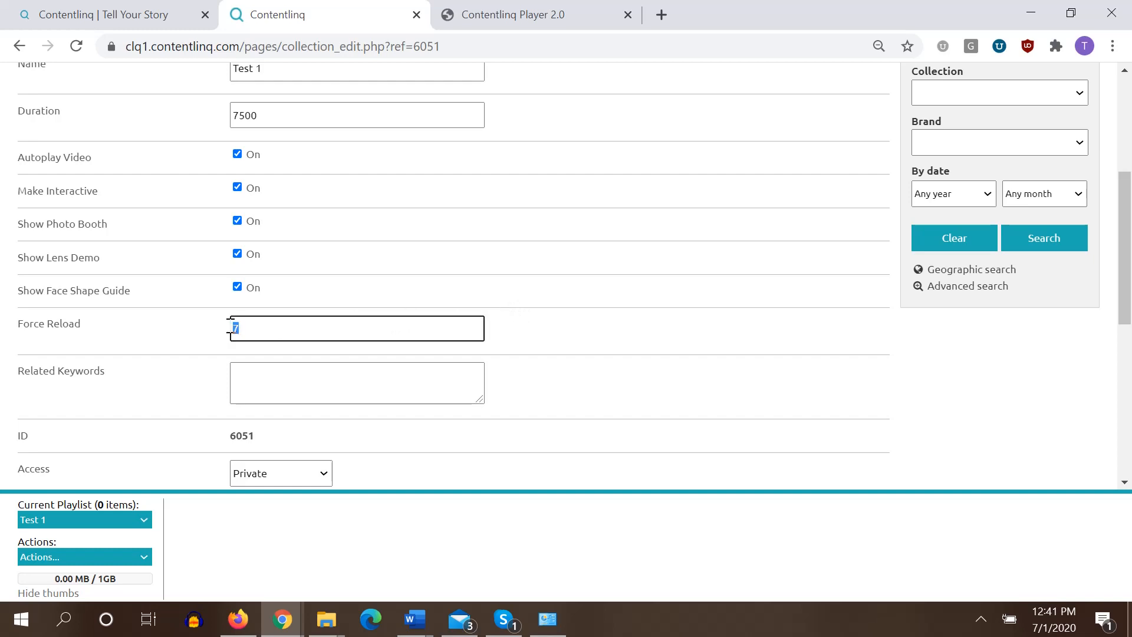
pyautogui.write('15')
pyautogui.click(538, 341)
# Step: Enter "Men's, sun" as the playlist's related keywords
pyautogui.scroll(-4, 522, 345)
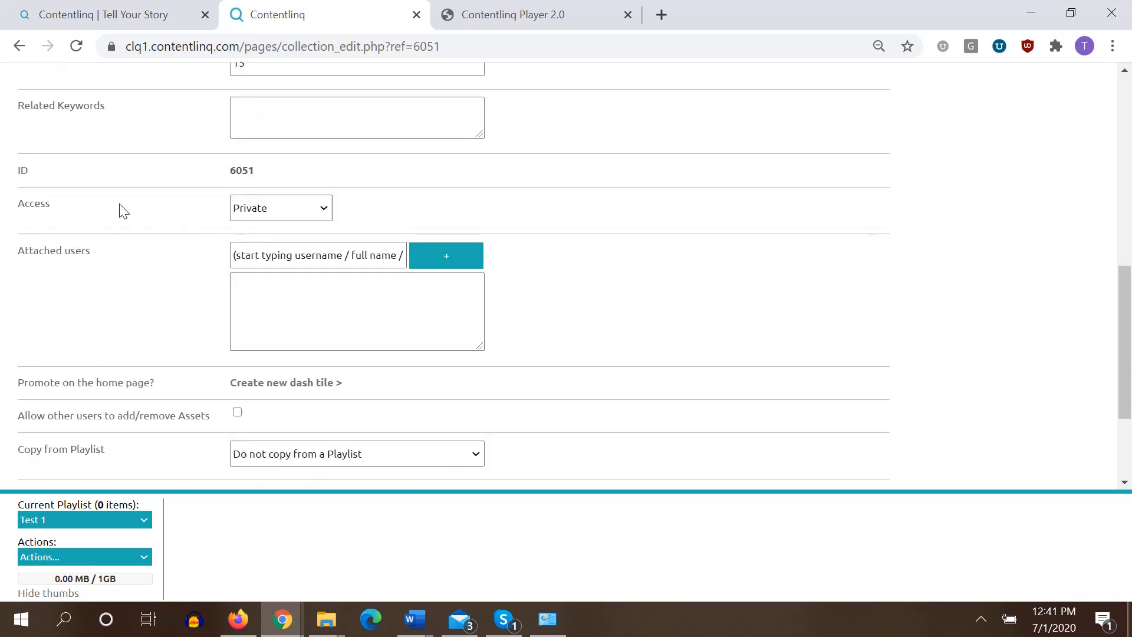
pyautogui.scroll(1, 126, 209)
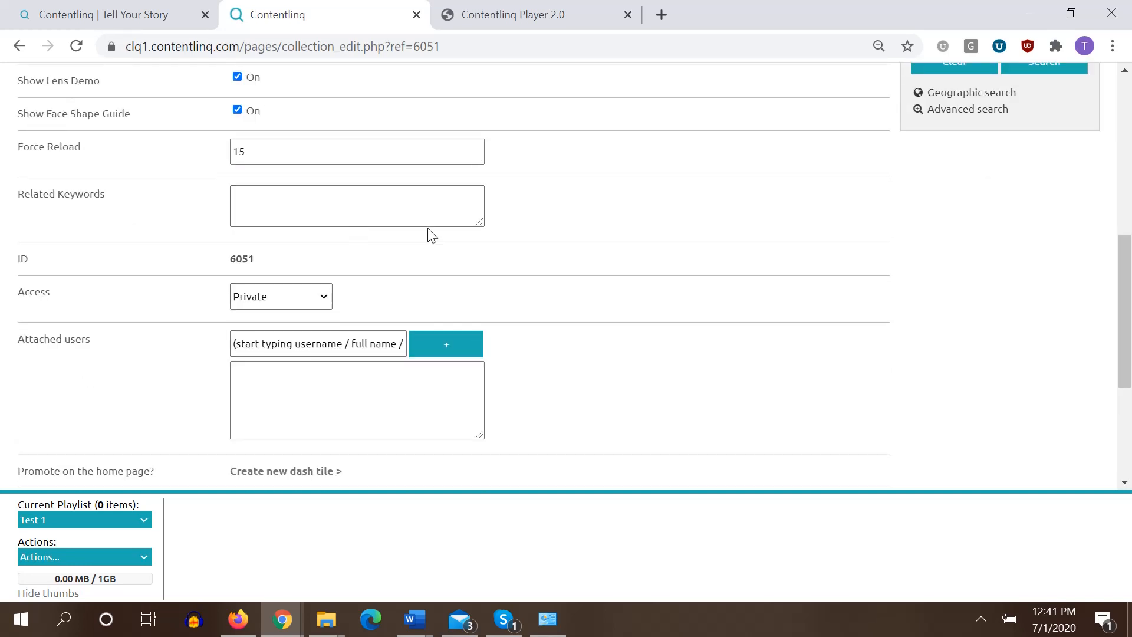
pyautogui.scroll(3, 564, 260)
pyautogui.click(372, 377)
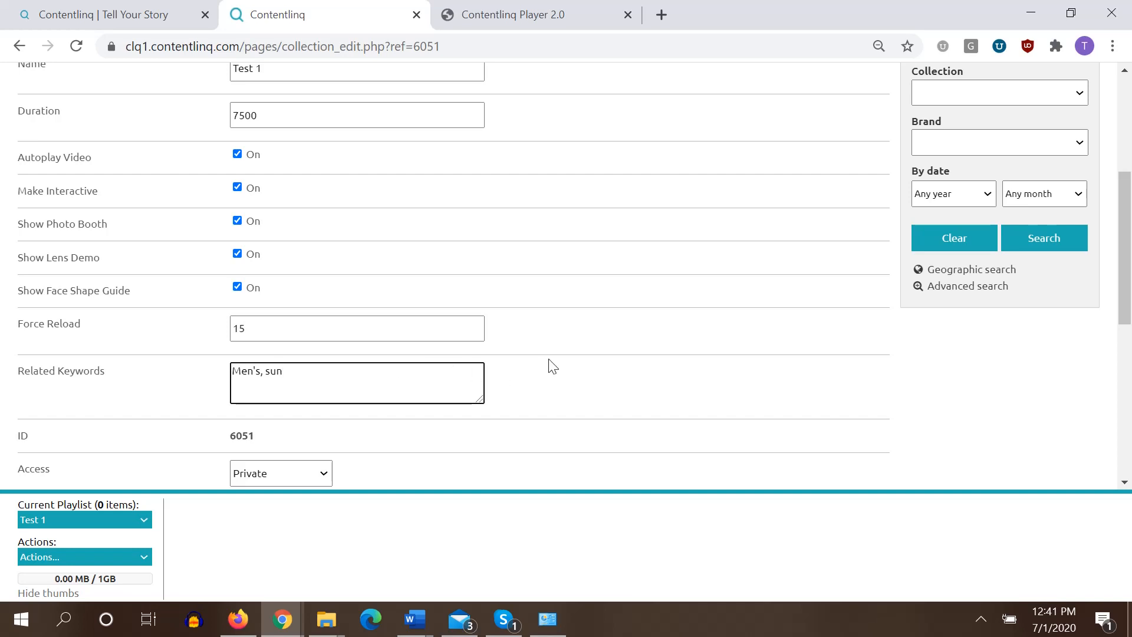
# Step: Enter "men's" as a simple search term without running the search
pyautogui.scroll(3, 723, 305)
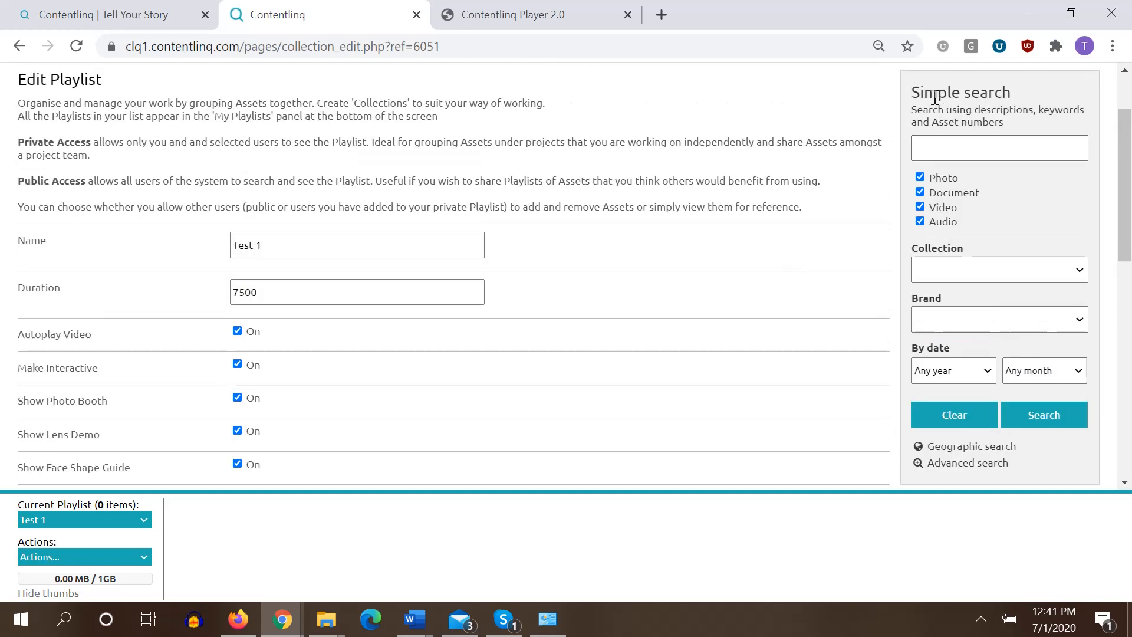
pyautogui.click(979, 144)
pyautogui.write("men's")
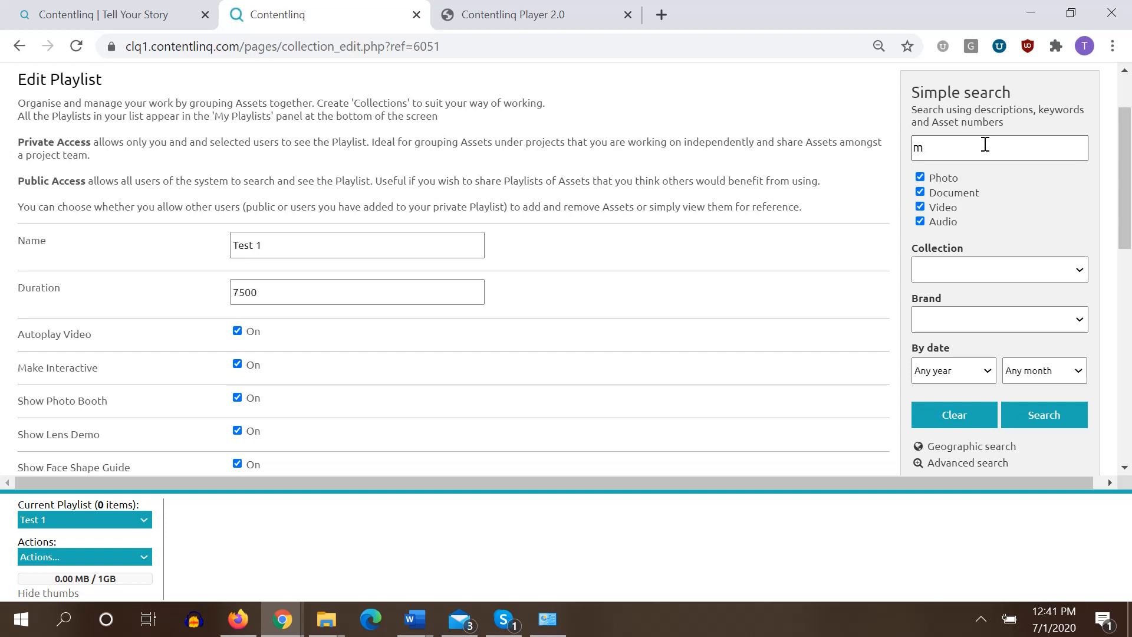
# Step: Clear all the text from the playlist's related keywords
pyautogui.scroll(-4, 628, 207)
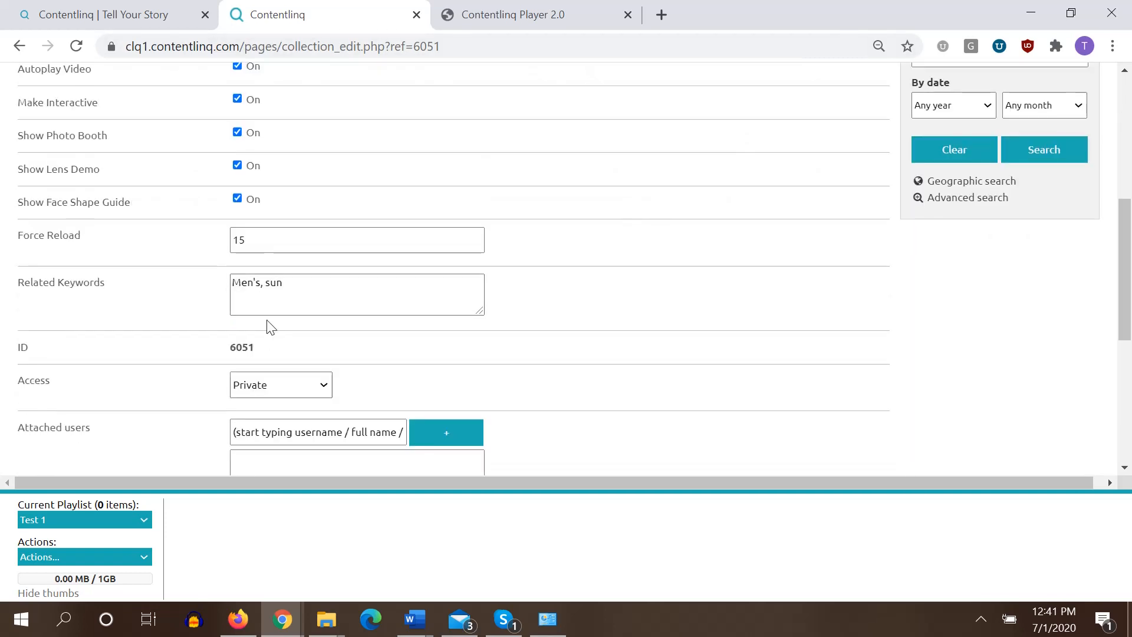
pyautogui.click(315, 286)
pyautogui.moveTo(315, 286); pyautogui.dragTo(206, 277)
pyautogui.press('BackSpace')
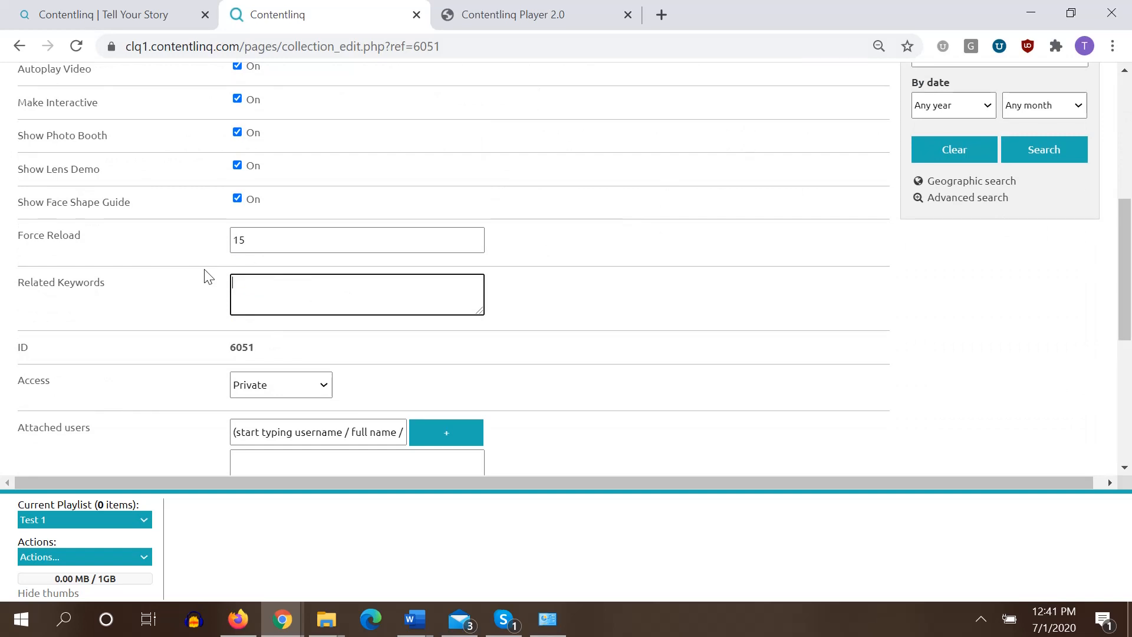
# Step: Set the playlist's access to Public
pyautogui.click(312, 388)
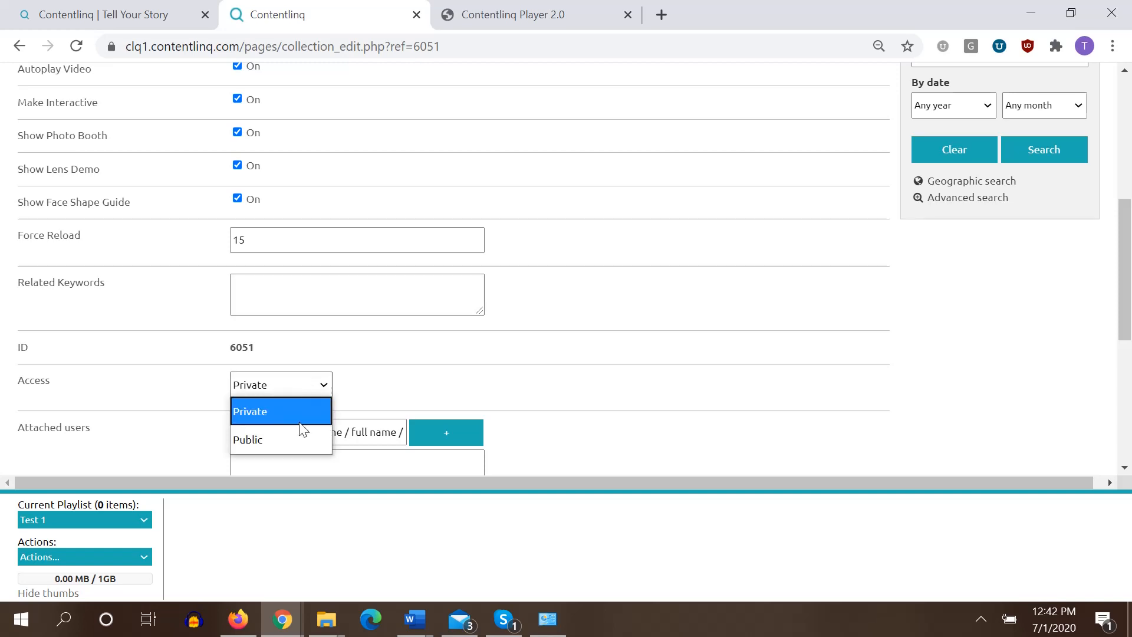
pyautogui.click(288, 385)
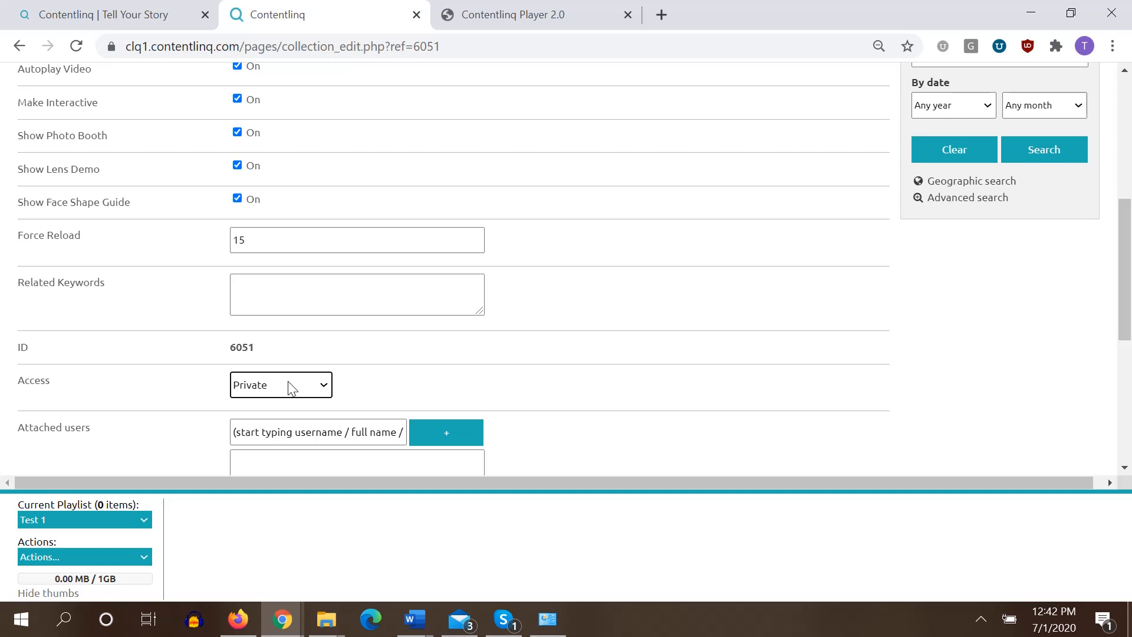
pyautogui.click(324, 386)
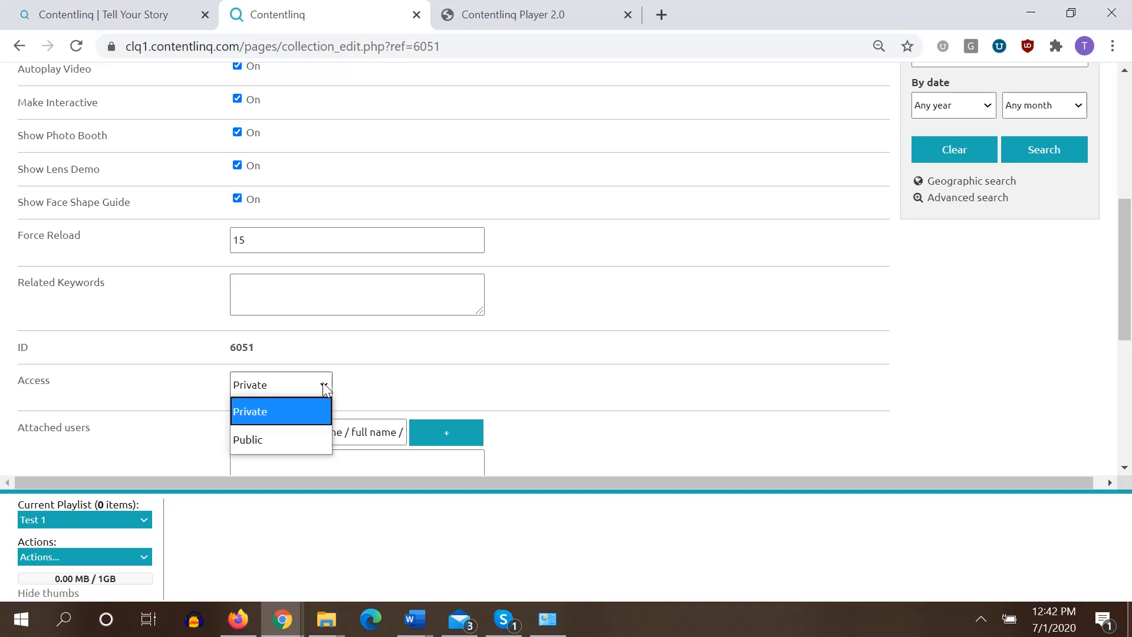
pyautogui.click(299, 440)
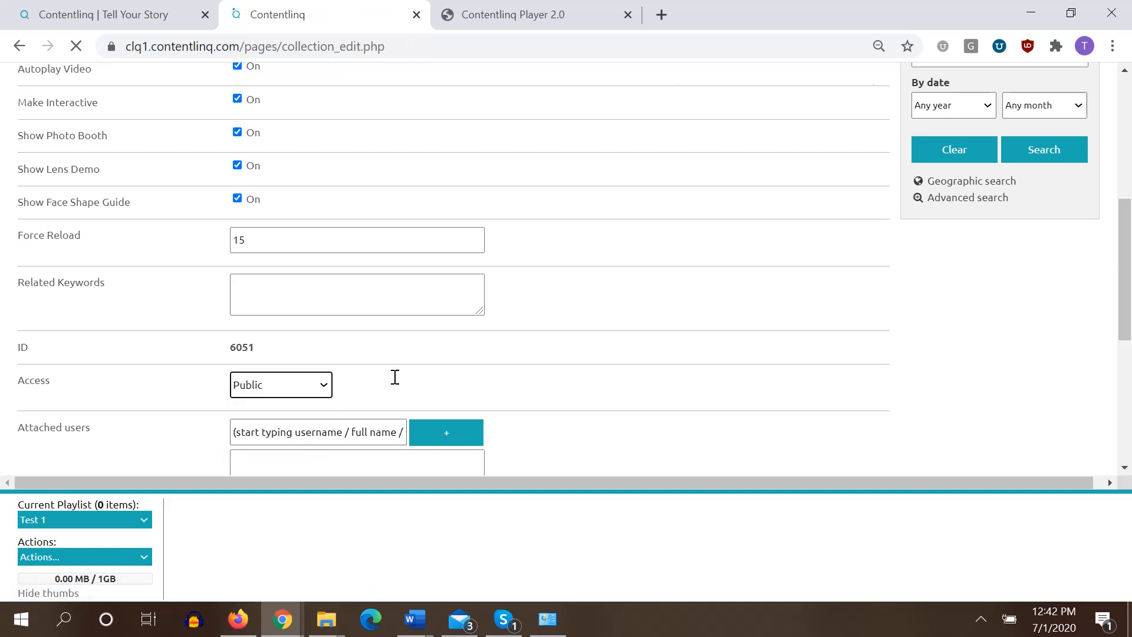
# Step: Examine the remaining playlist settings, from attached users through the Copy from Playlist option
pyautogui.scroll(-8, 394, 377)
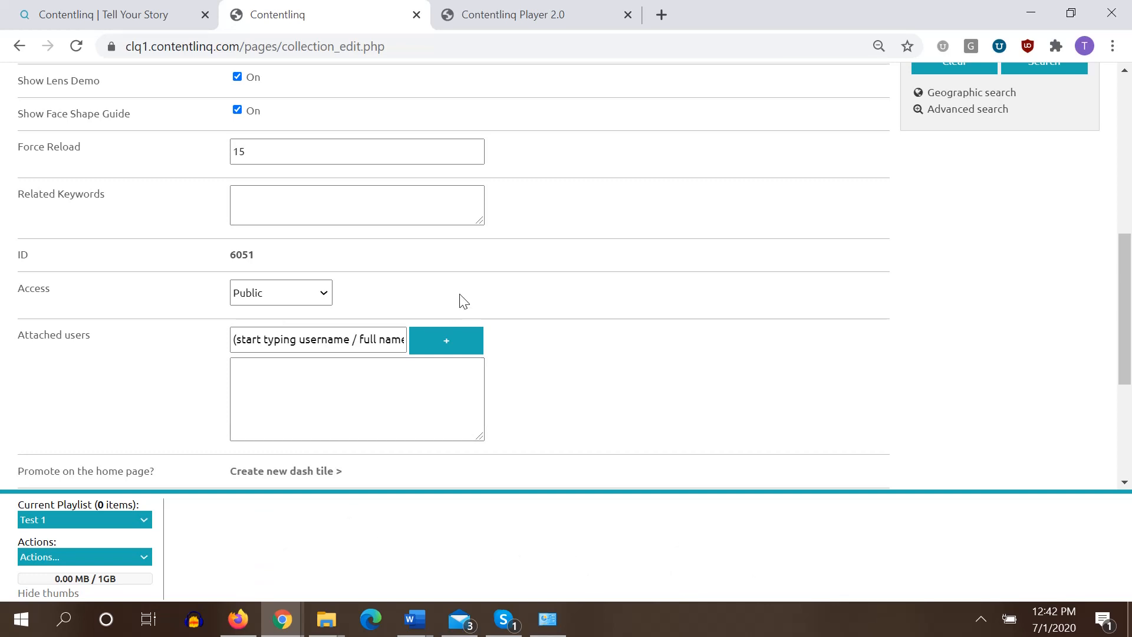
pyautogui.scroll(-4, 461, 299)
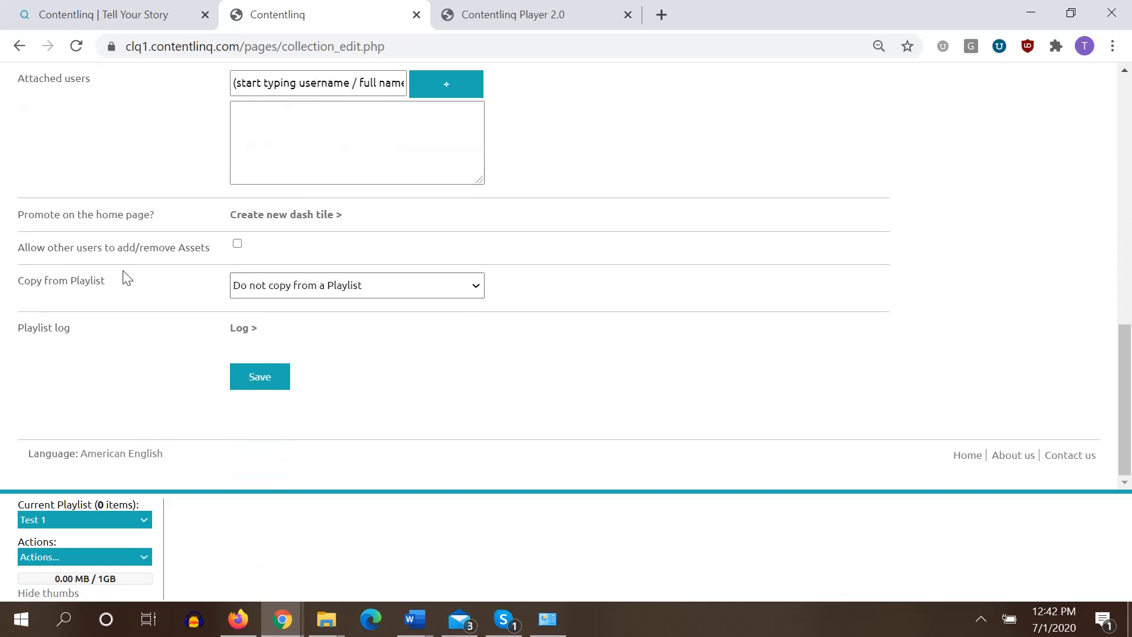
pyautogui.moveTo(101, 283); pyautogui.dragTo(32, 285)
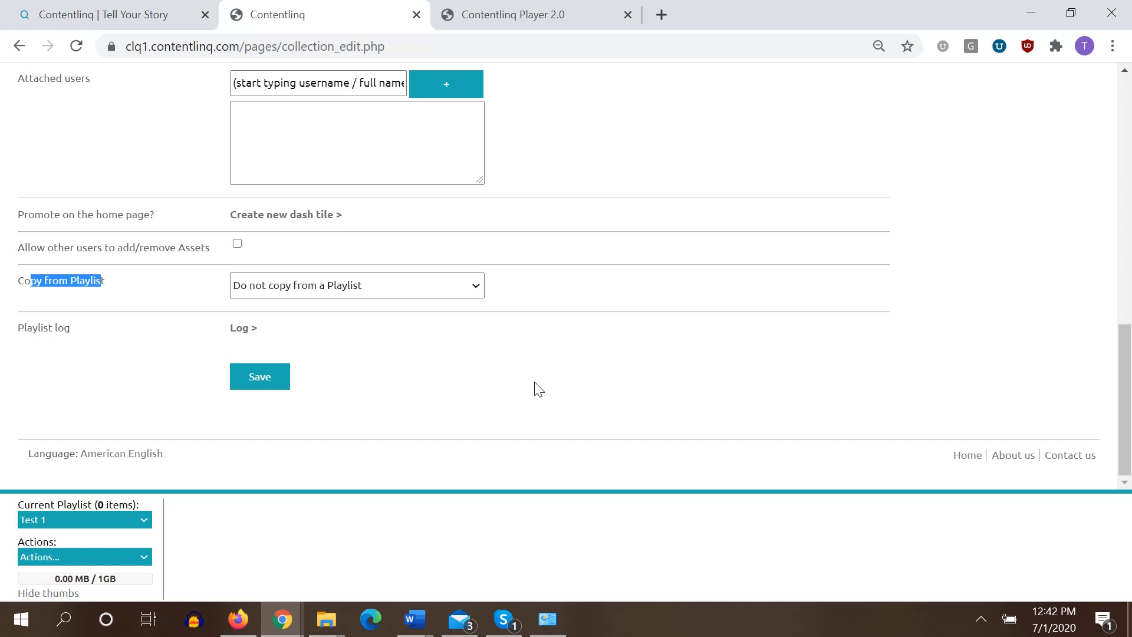
# Step: Examine the Copy from Playlist options and review the Test 1 playlist settings from the name through the playlist log
pyautogui.click(465, 287)
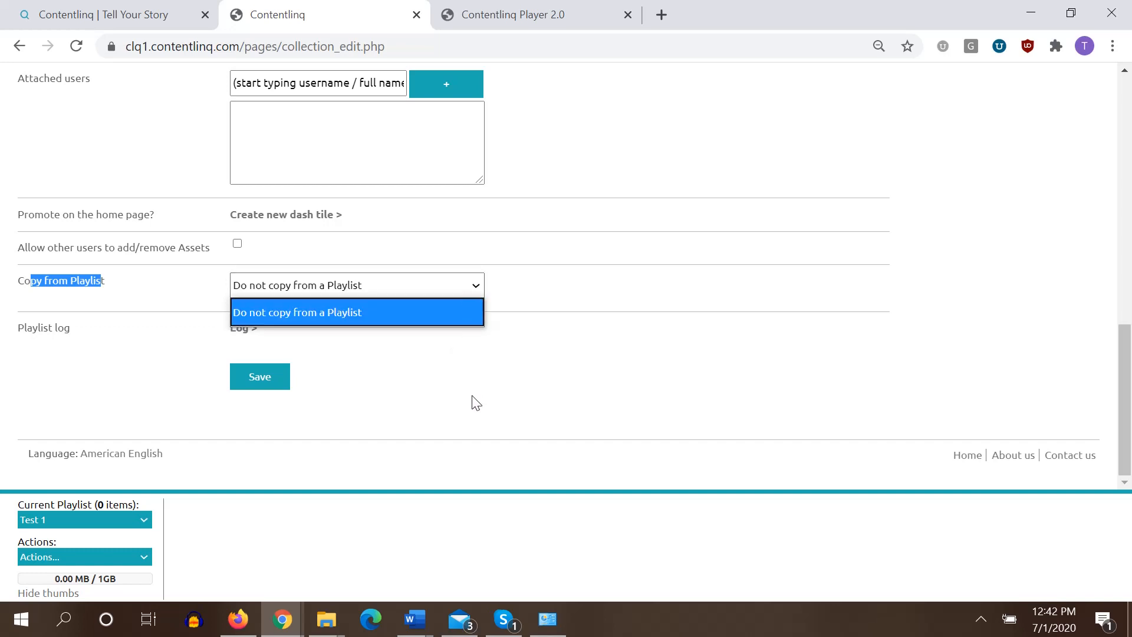
pyautogui.click(443, 380)
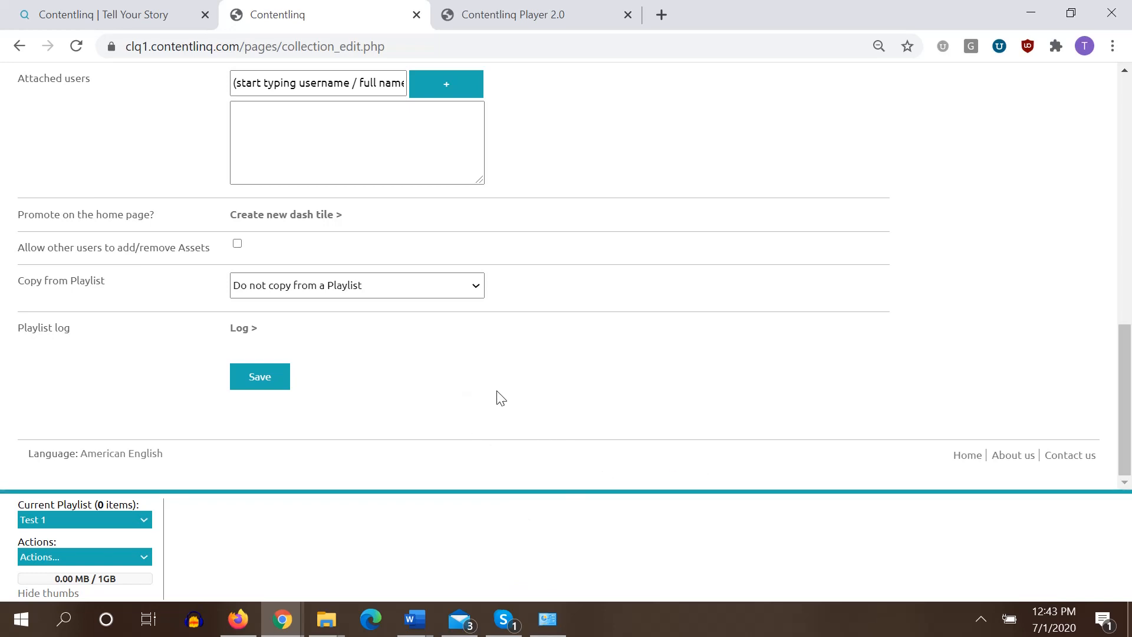
pyautogui.scroll(6, 518, 400)
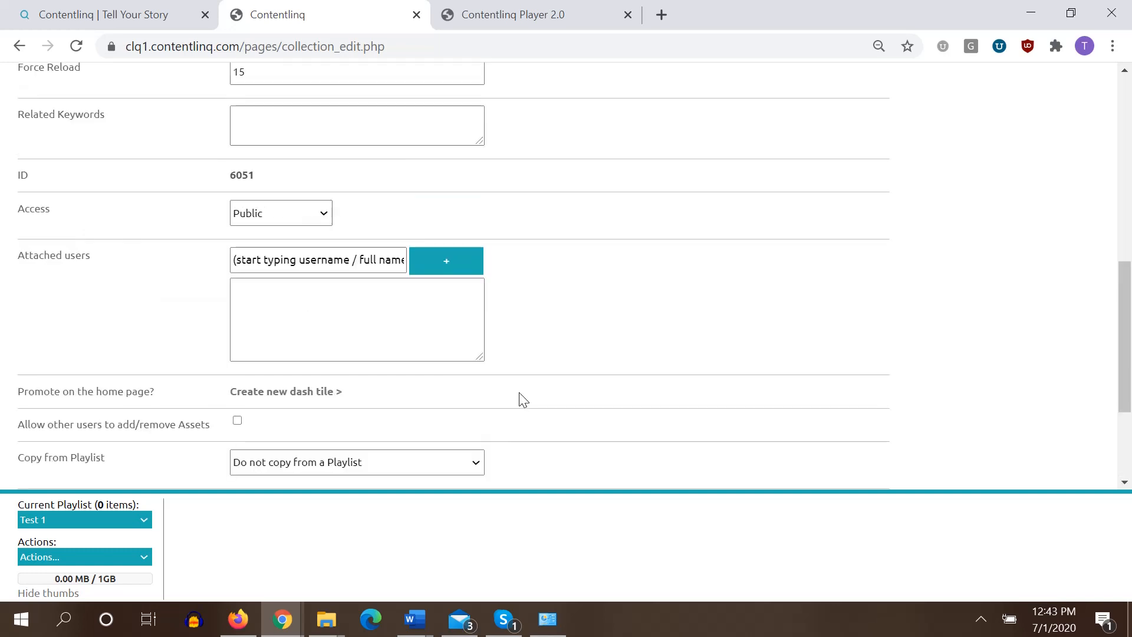
pyautogui.scroll(6, 523, 400)
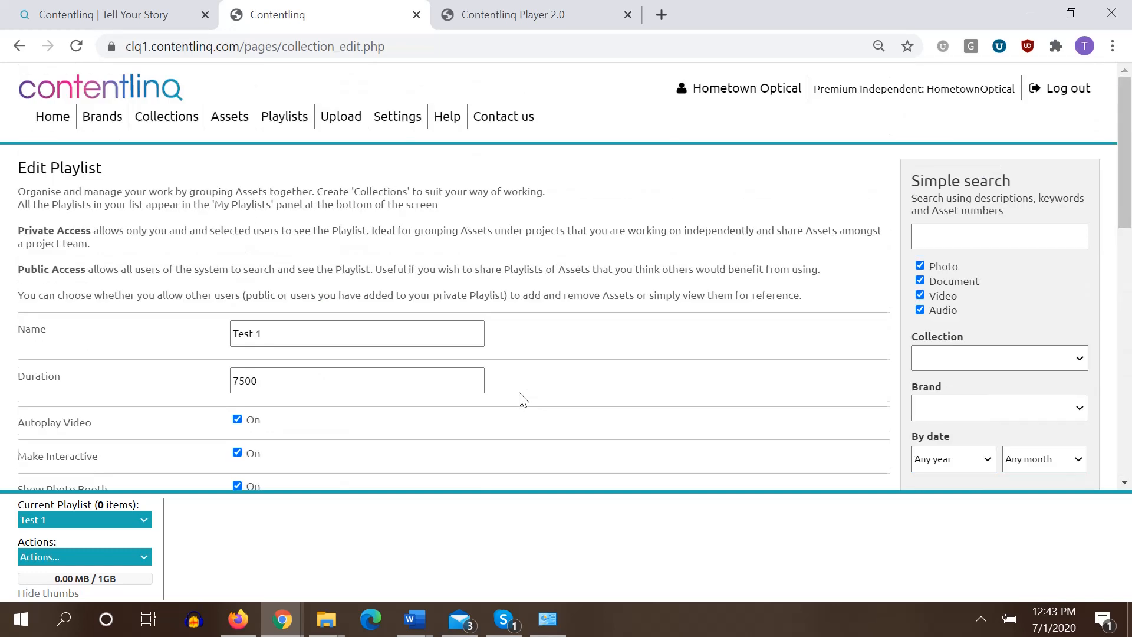
pyautogui.scroll(-6, 523, 400)
pyautogui.scroll(-5, 522, 400)
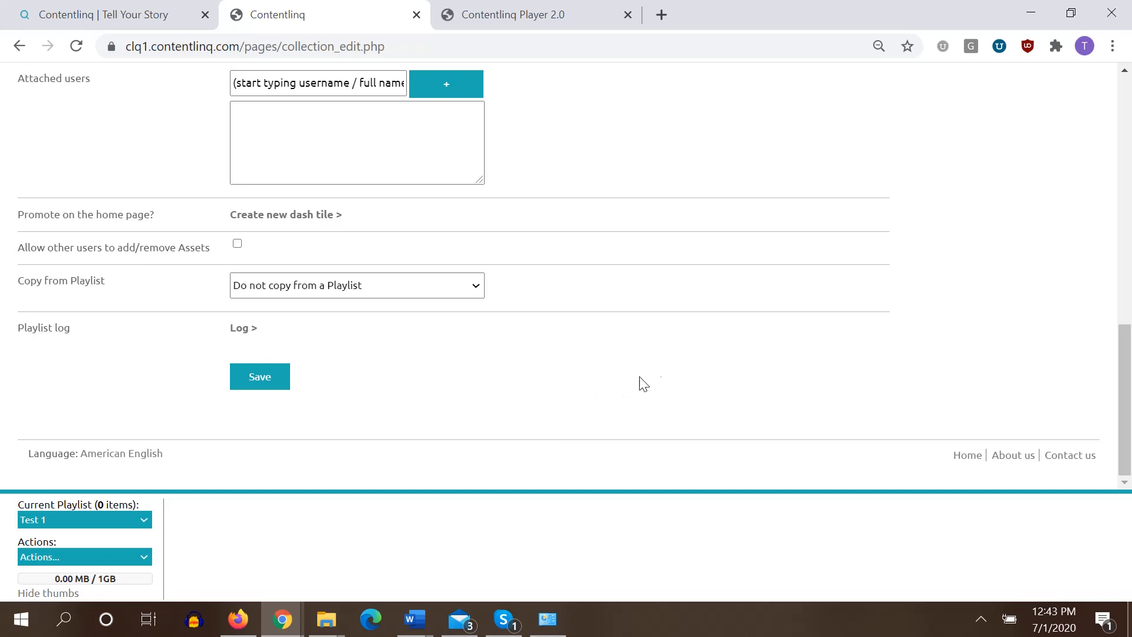
pyautogui.scroll(6, 811, 322)
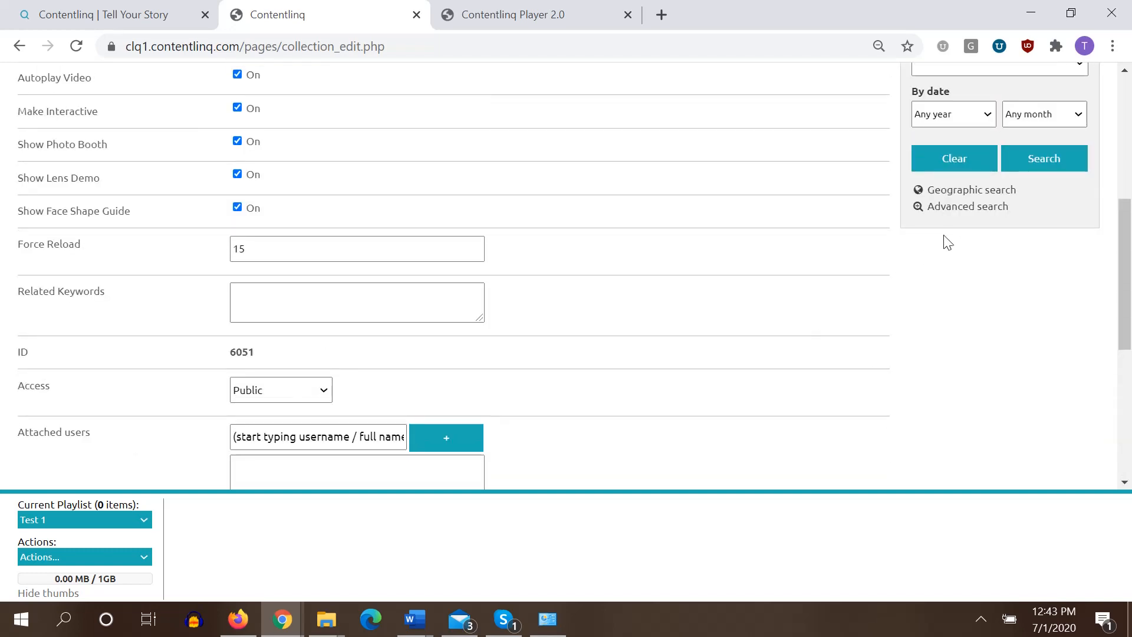
pyautogui.scroll(5, 942, 260)
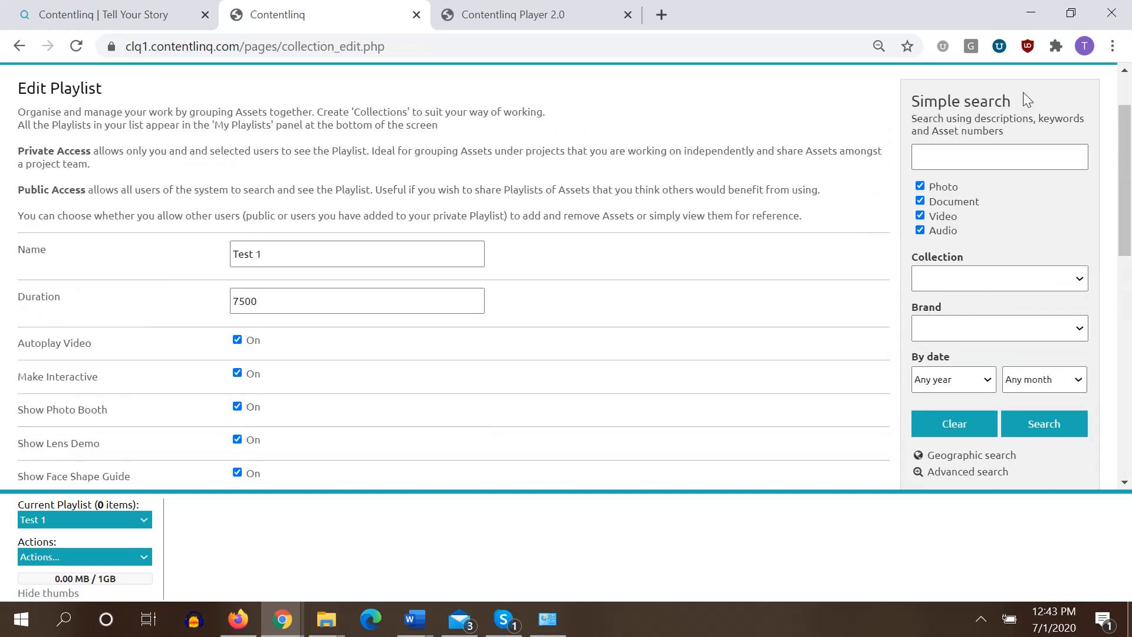
# Step: Open the advanced search and set the vendor to AnneValentin
pyautogui.scroll(-3, 965, 144)
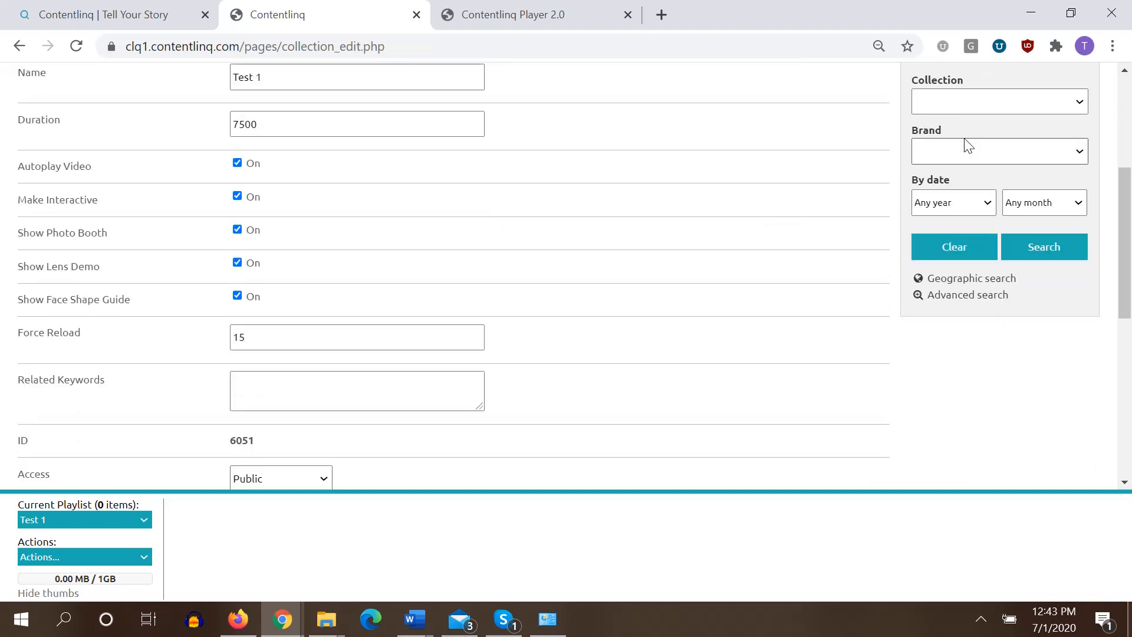
pyautogui.click(955, 298)
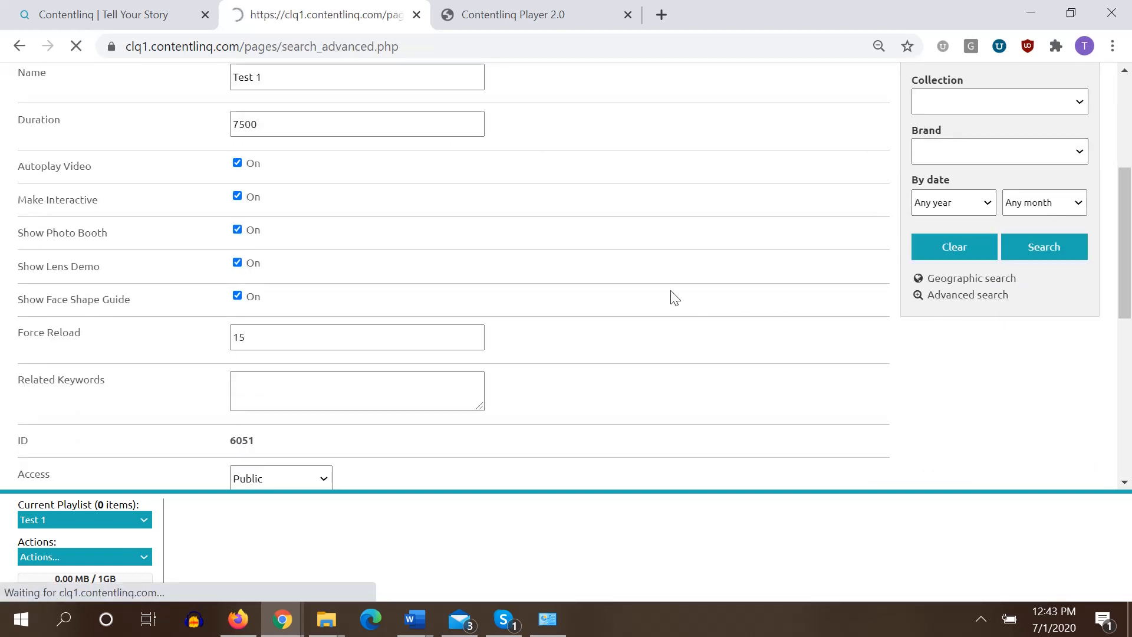
pyautogui.scroll(-6, 481, 246)
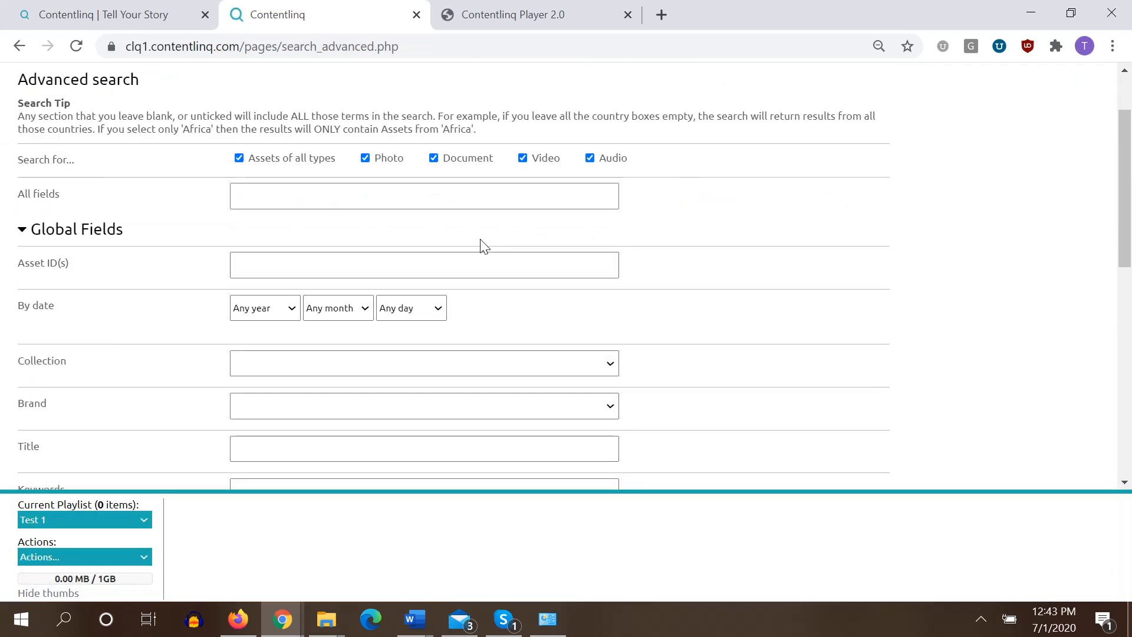
pyautogui.scroll(-3, 480, 246)
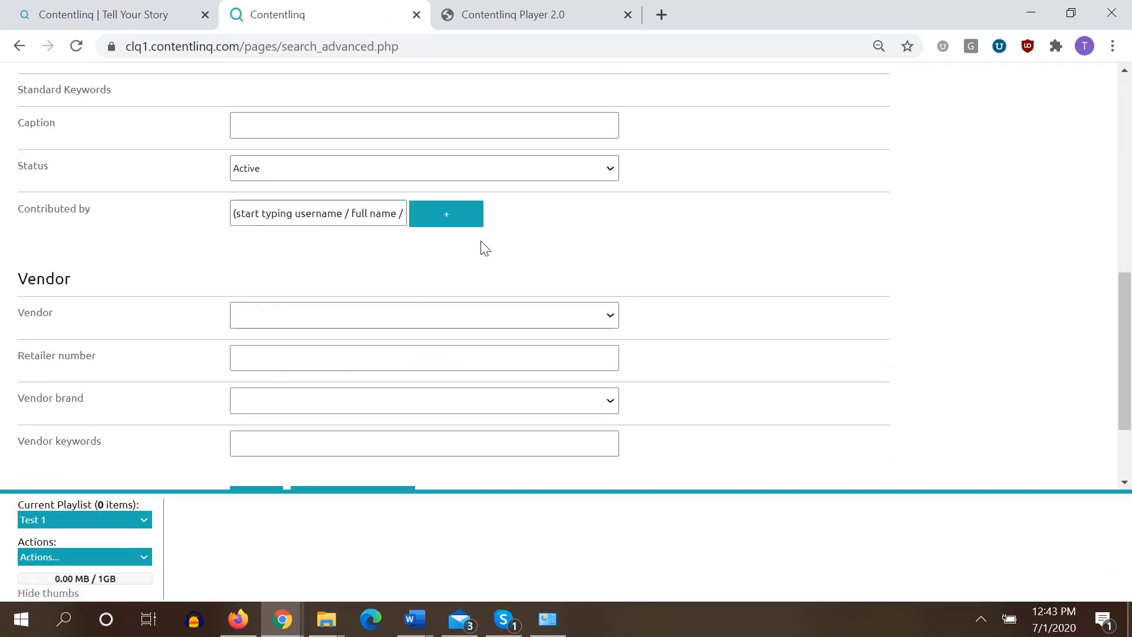
pyautogui.scroll(-2, 613, 245)
pyautogui.click(610, 228)
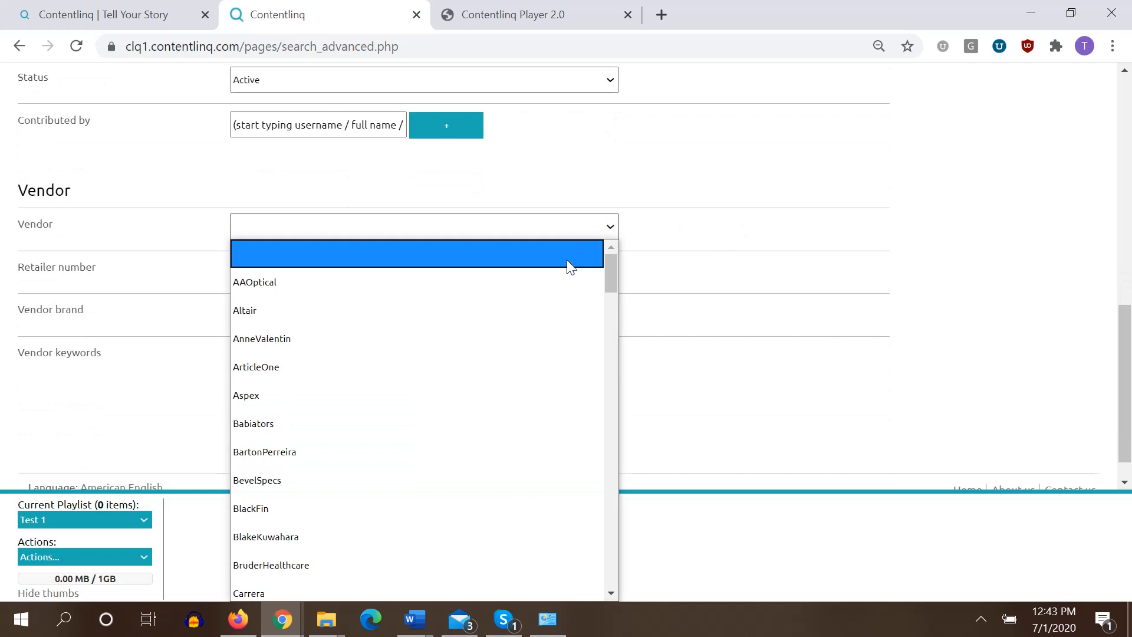
pyautogui.click(542, 335)
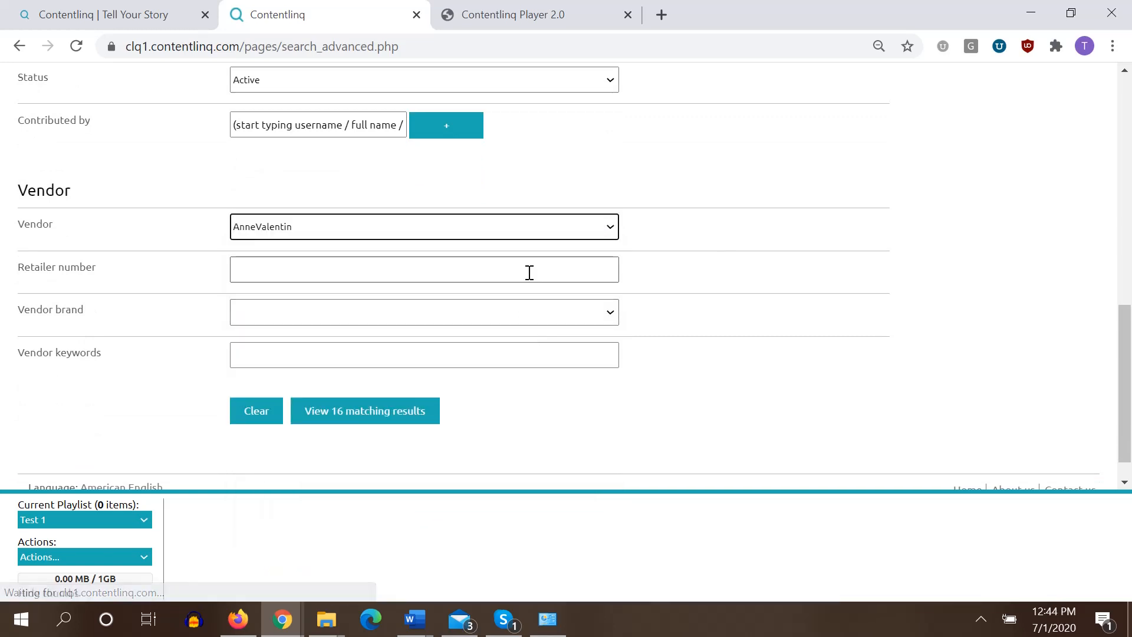
# Step: Fill in the retailer number for the AnneValentin vendor and view the matching results
pyautogui.click(529, 273)
pyautogui.click(521, 307)
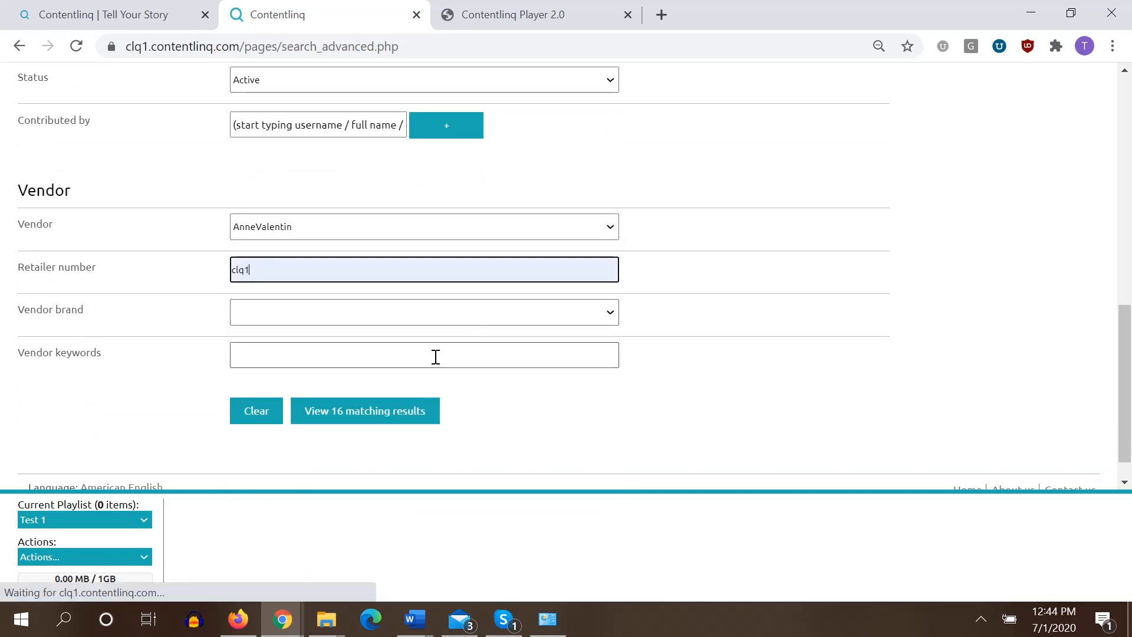
pyautogui.click(384, 413)
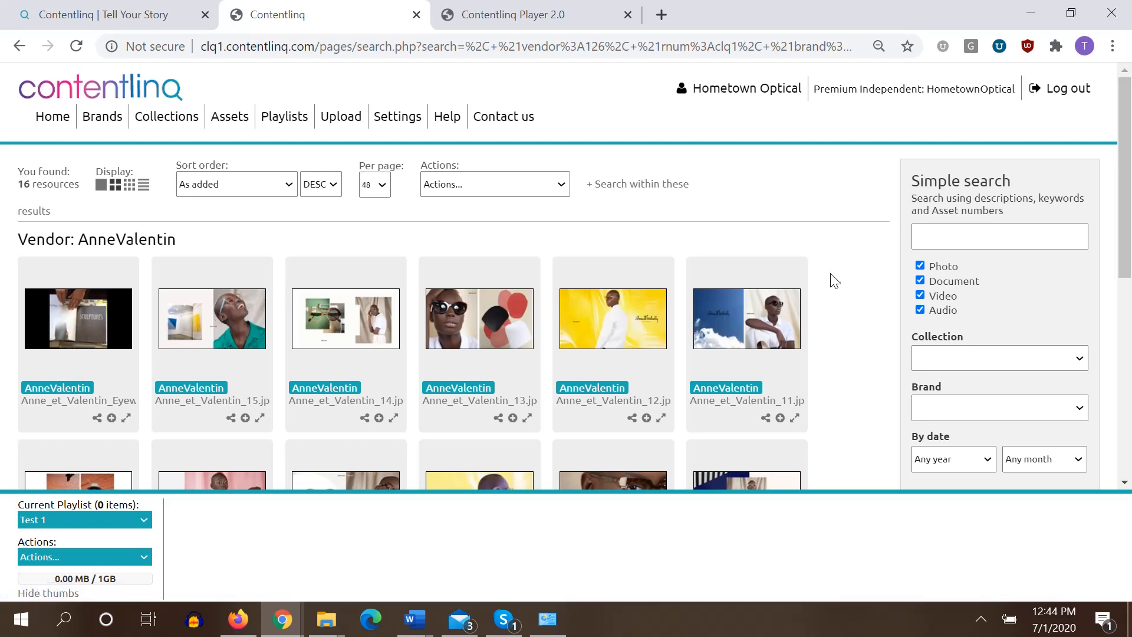
# Step: Preview the asset Anne_et_Valentin_13.jpg with its file information, and close the preview
pyautogui.scroll(-3, 834, 271)
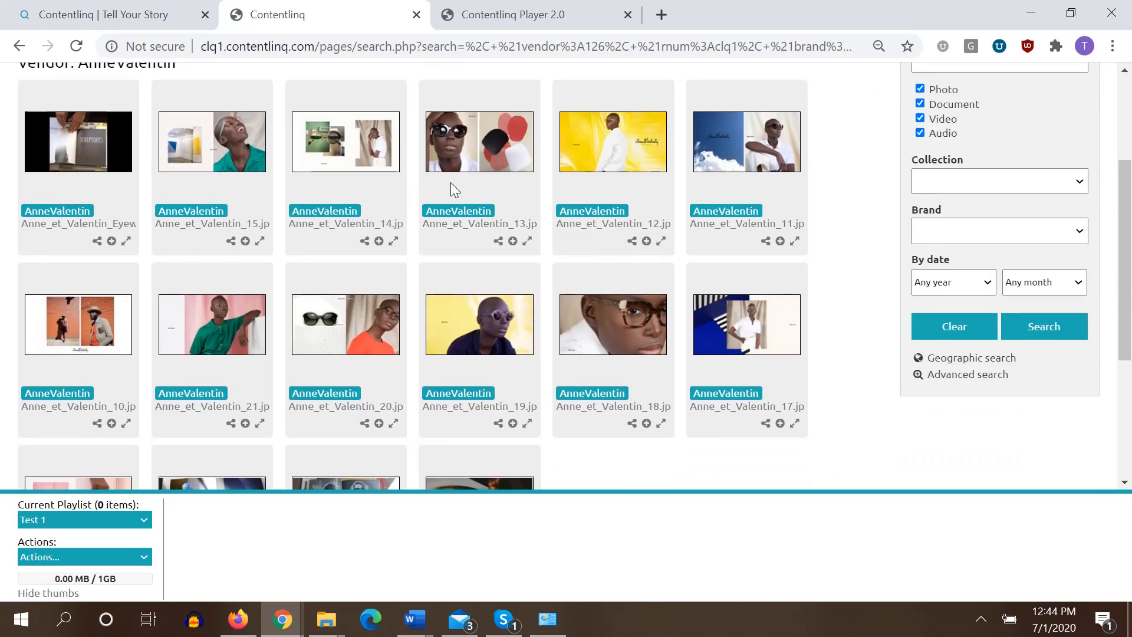
pyautogui.click(475, 154)
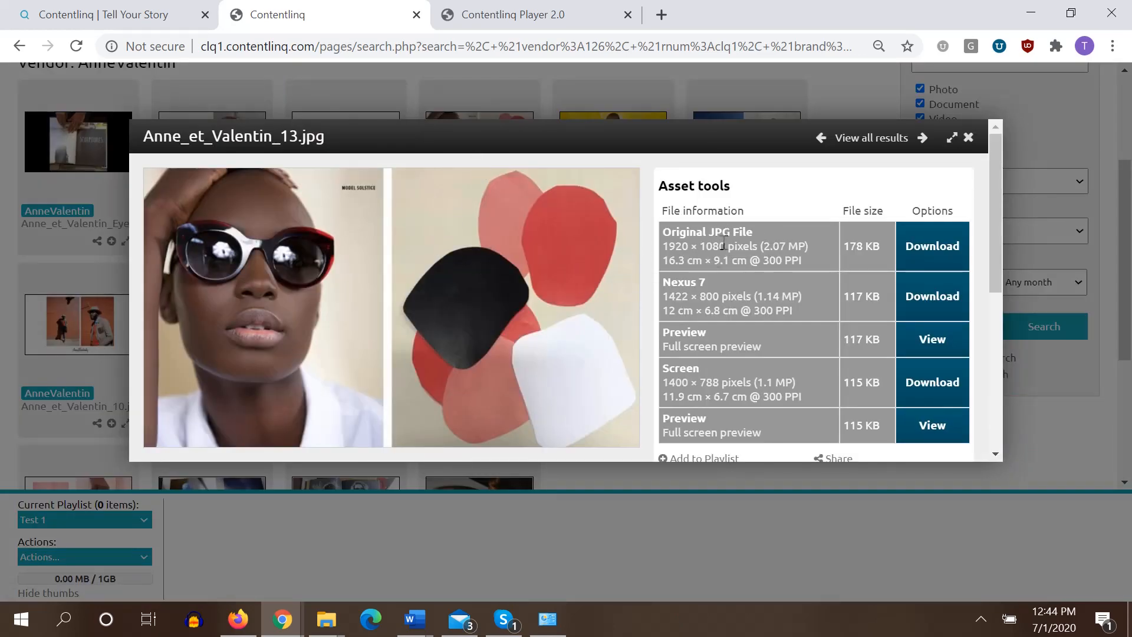
pyautogui.click(969, 138)
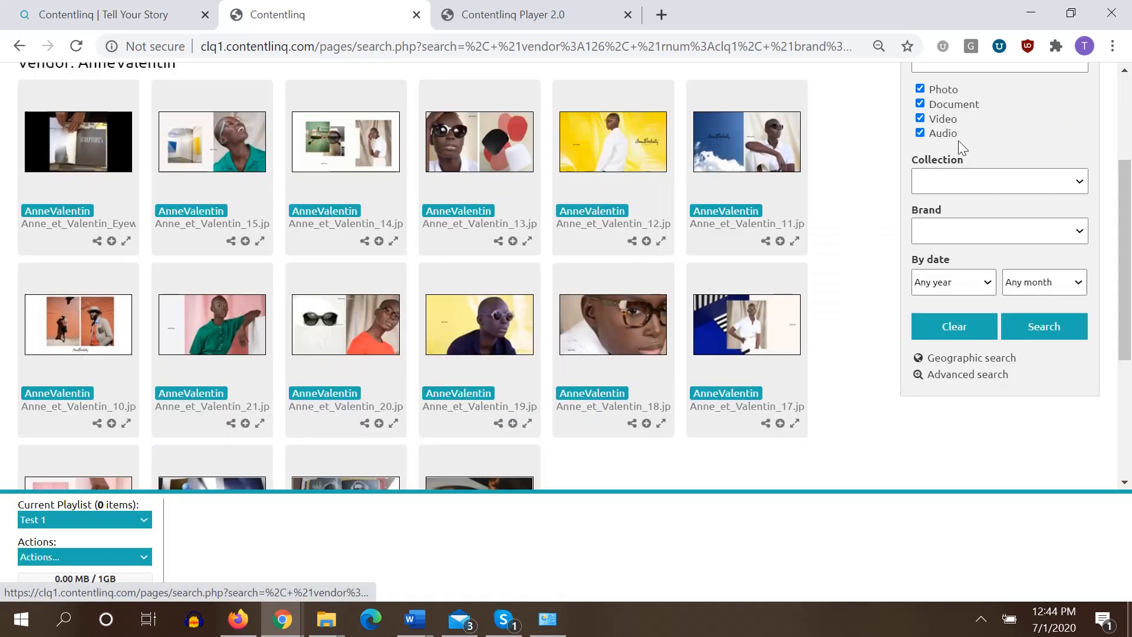
# Step: Play the video Anne_et_Valentin_Eyewear_LookBook.mp4, inspect its asset tools, and return to the search results
pyautogui.click(93, 150)
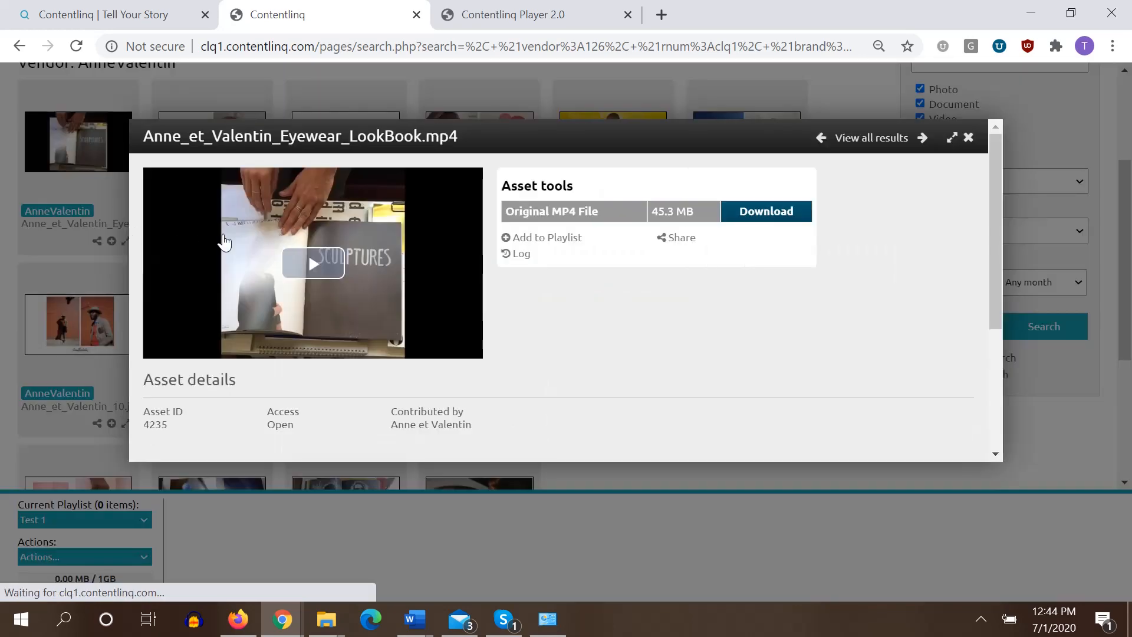
pyautogui.click(311, 263)
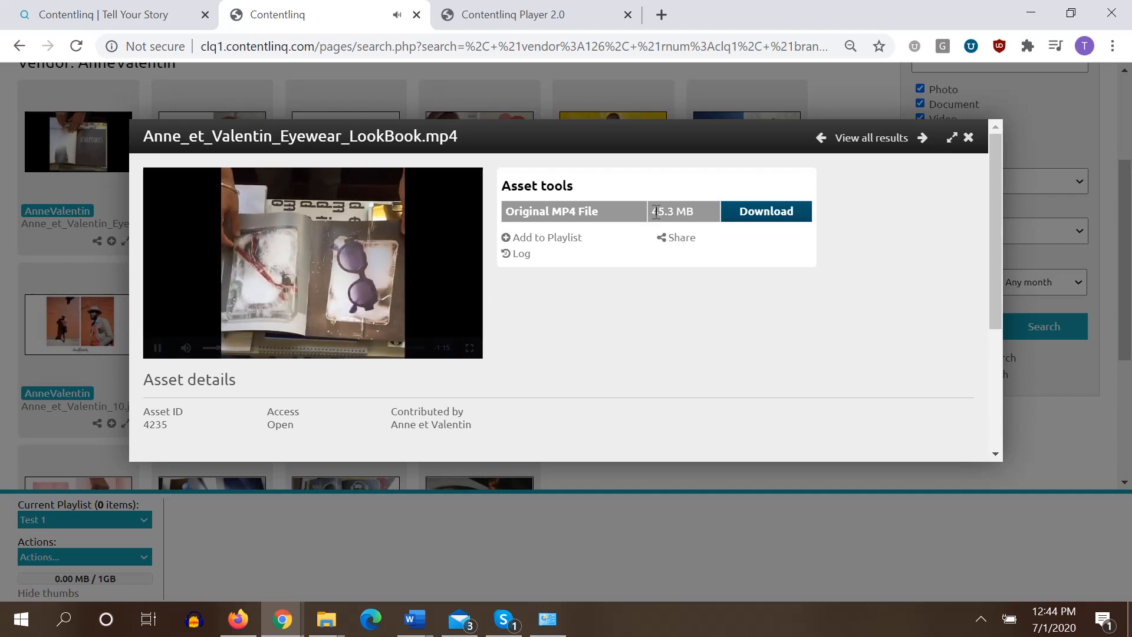
pyautogui.click(969, 137)
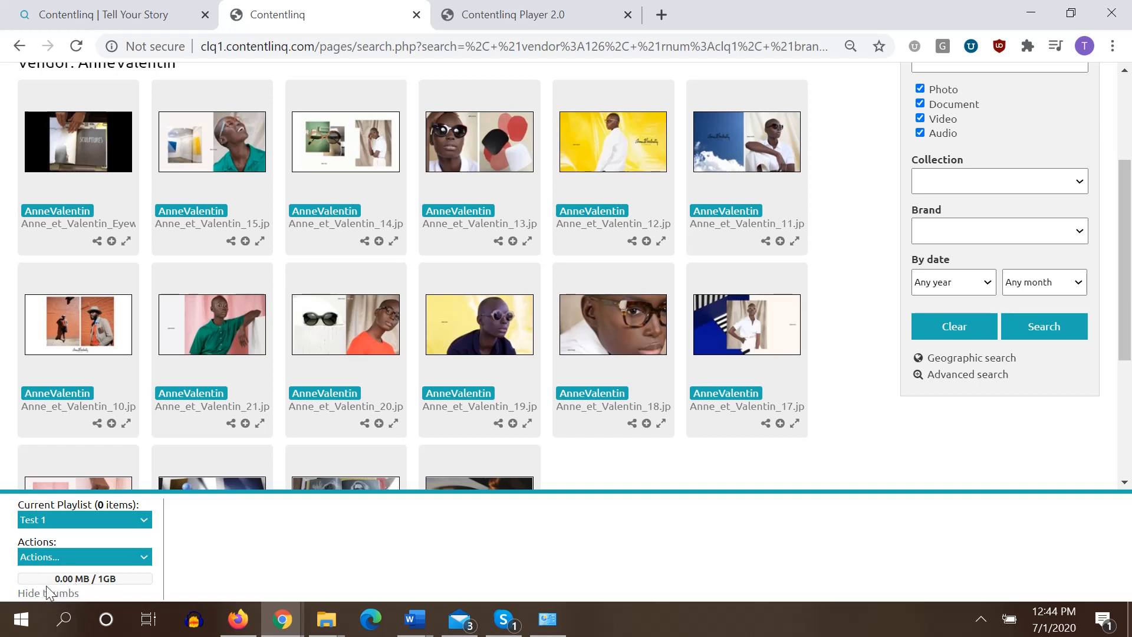
pyautogui.click(120, 136)
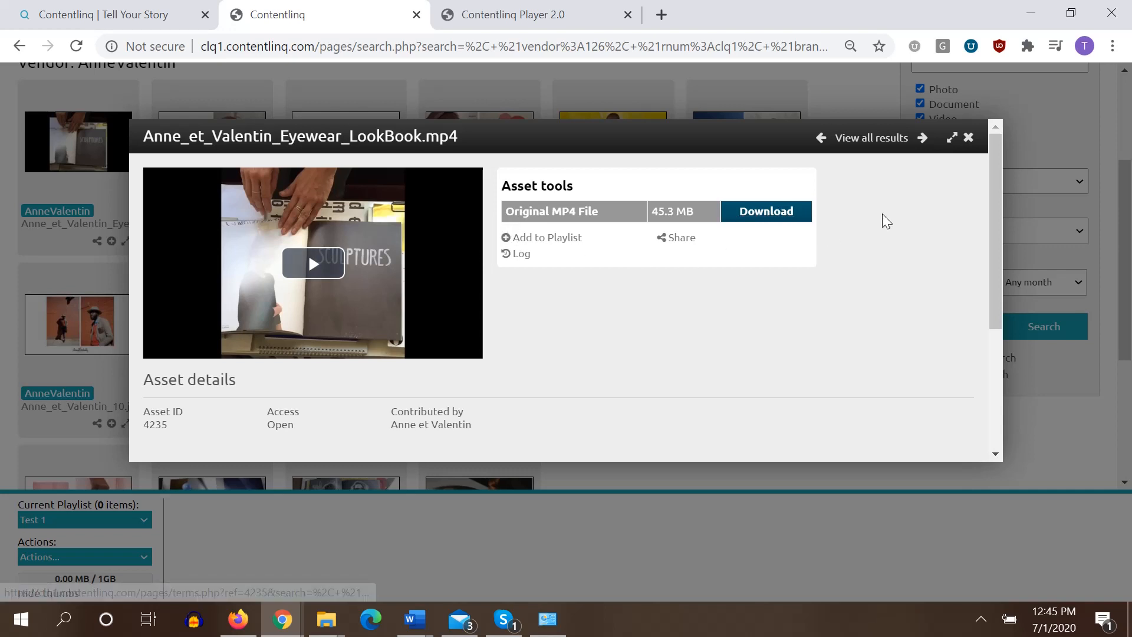
pyautogui.click(969, 139)
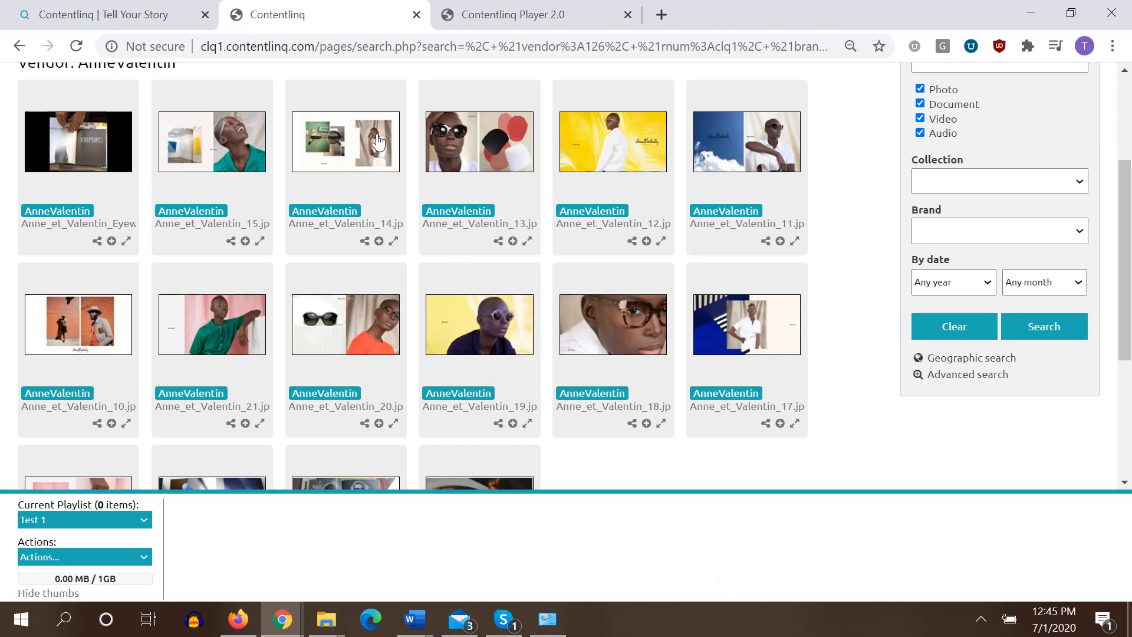
# Step: Add the assets Anne_et_Valentin_14 and Anne_et_Valentin_13 to the Test 1 playlist
pyautogui.moveTo(378, 141); pyautogui.dragTo(307, 571)
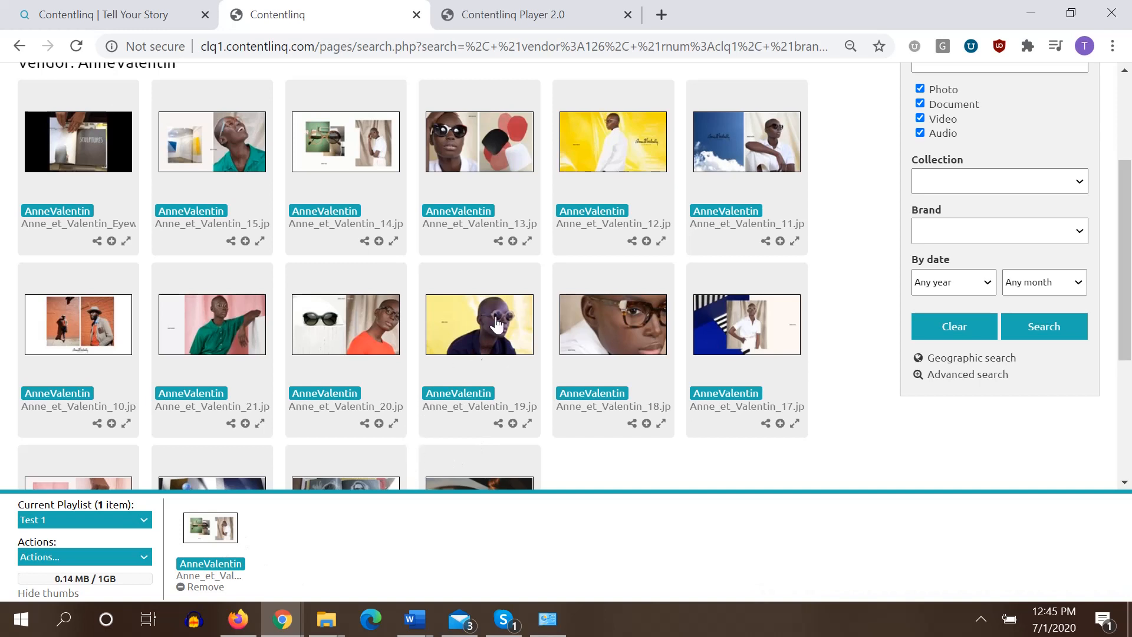
pyautogui.click(513, 244)
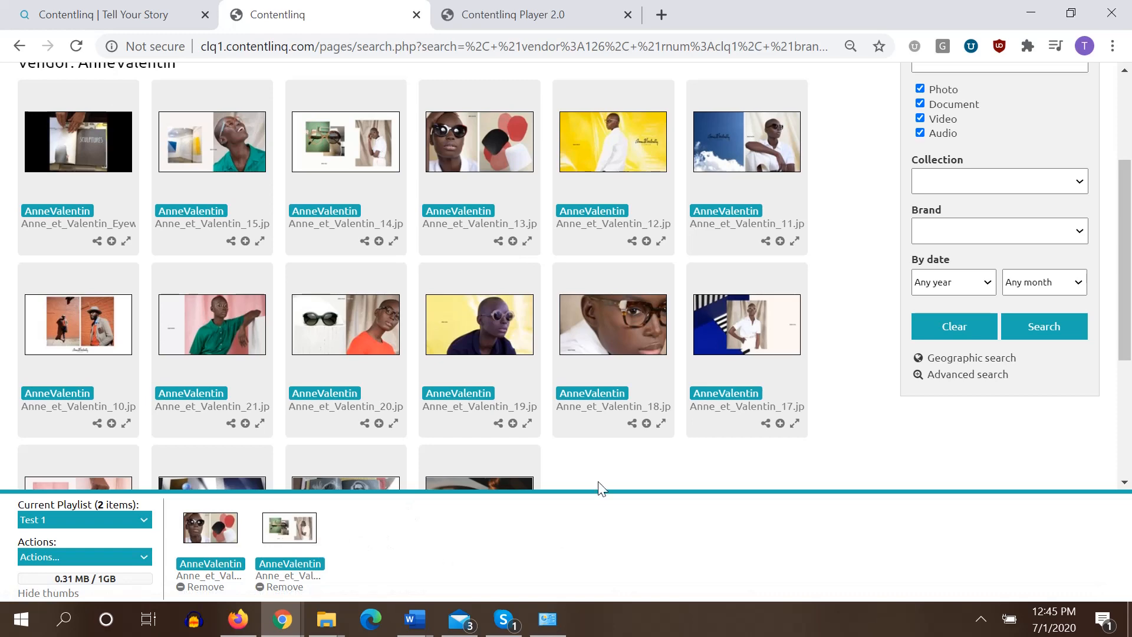
# Step: Start a new advanced search and choose MauiJim as the vendor
pyautogui.scroll(3, 708, 307)
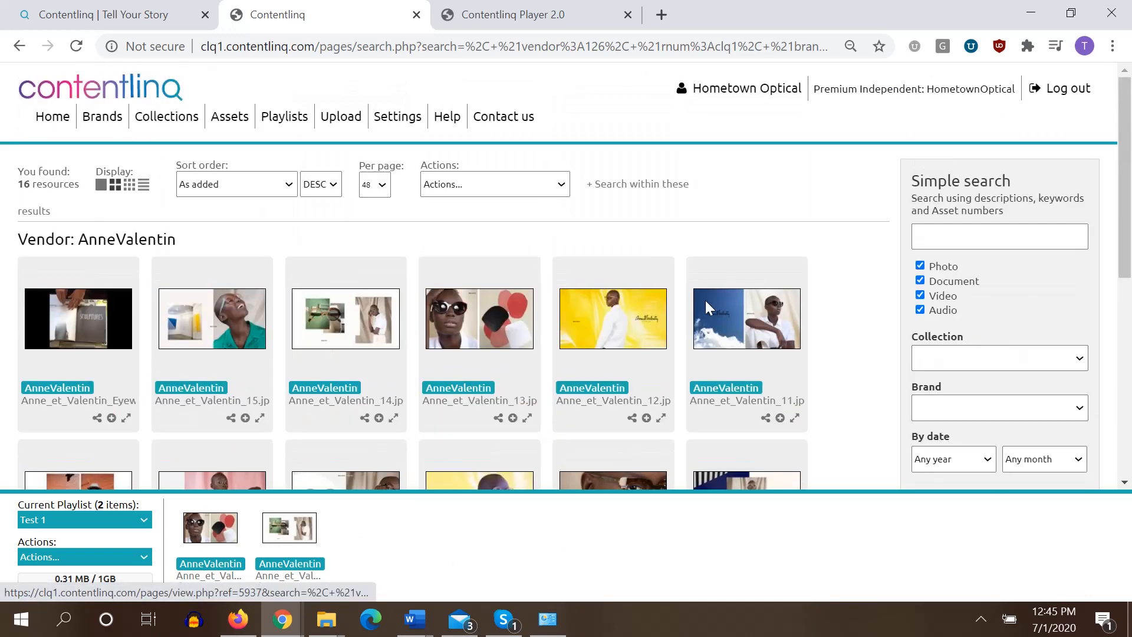
pyautogui.scroll(-3, 714, 295)
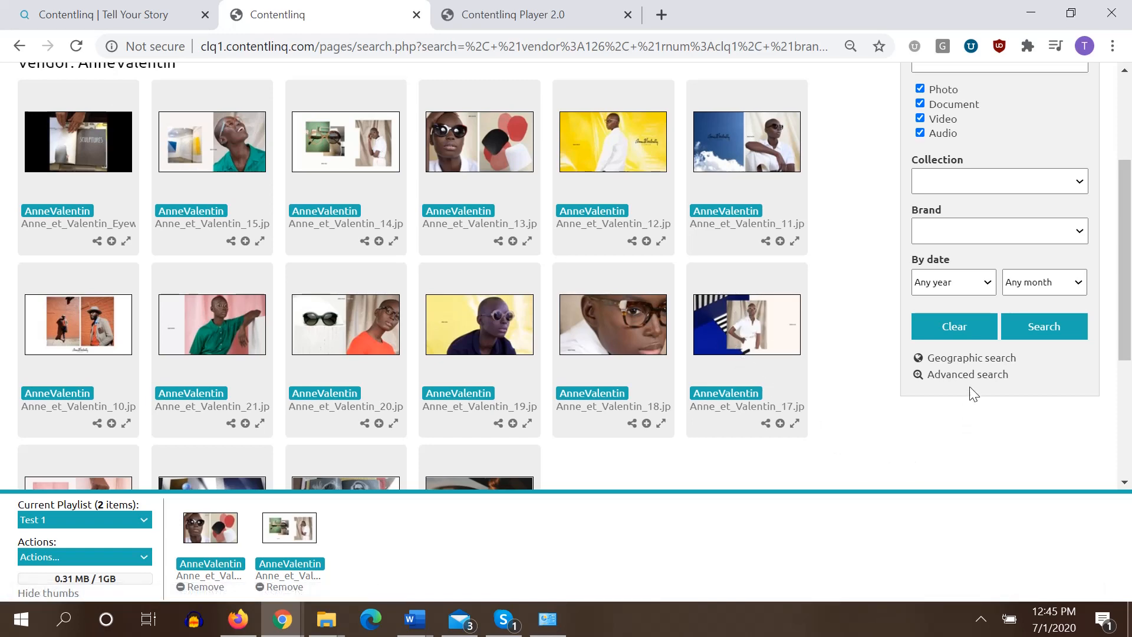
pyautogui.scroll(3, 941, 312)
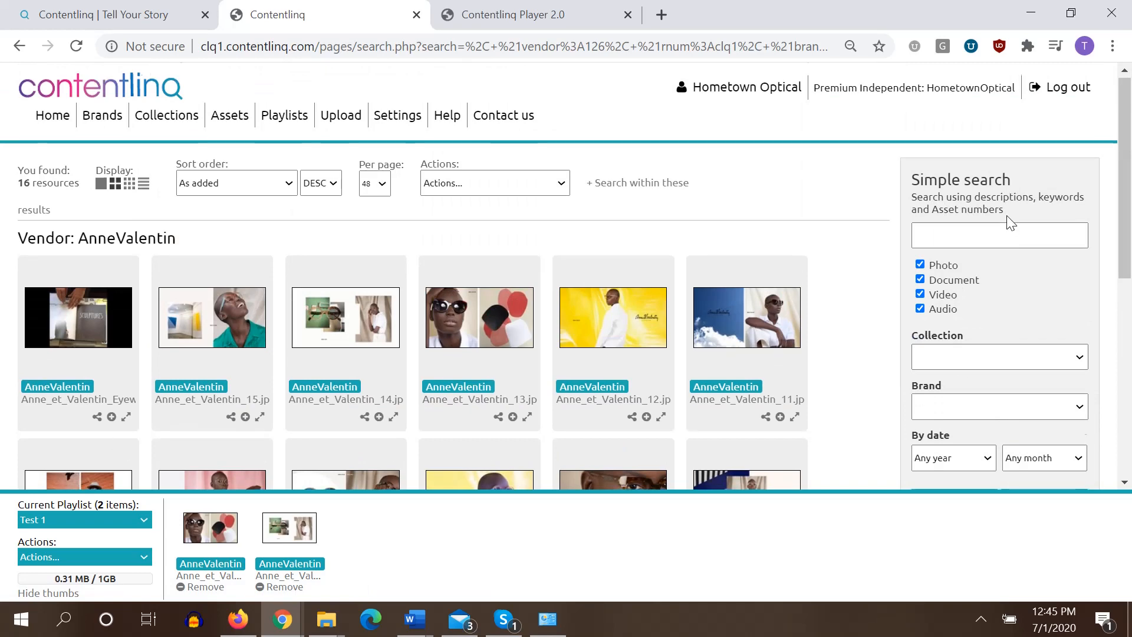
pyautogui.scroll(-3, 1010, 222)
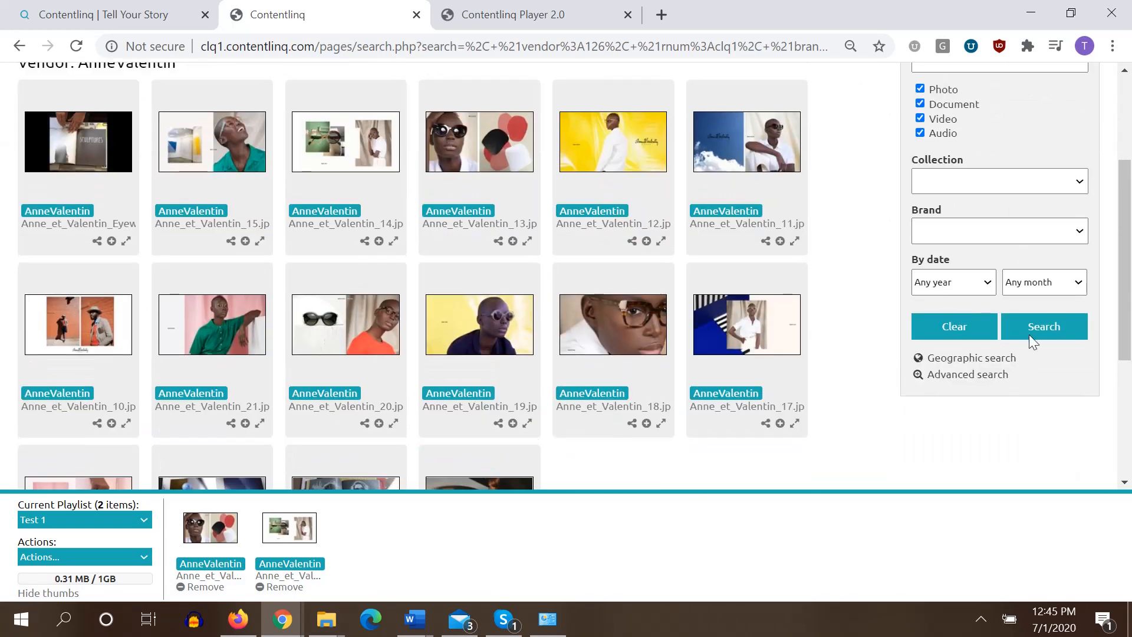
pyautogui.click(967, 375)
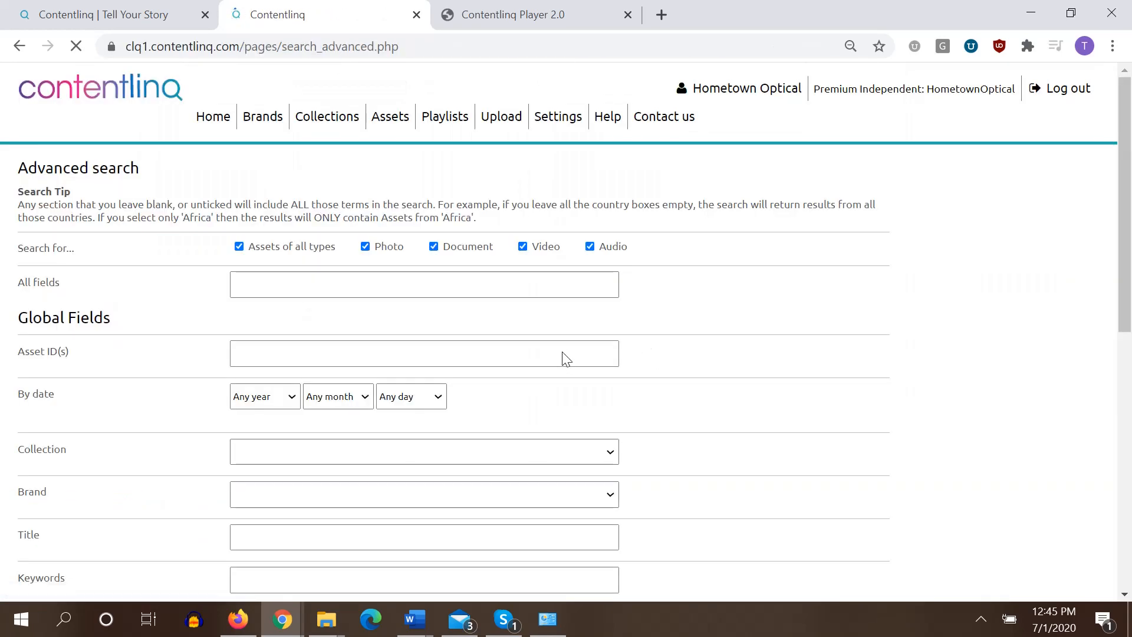
pyautogui.scroll(-7, 565, 358)
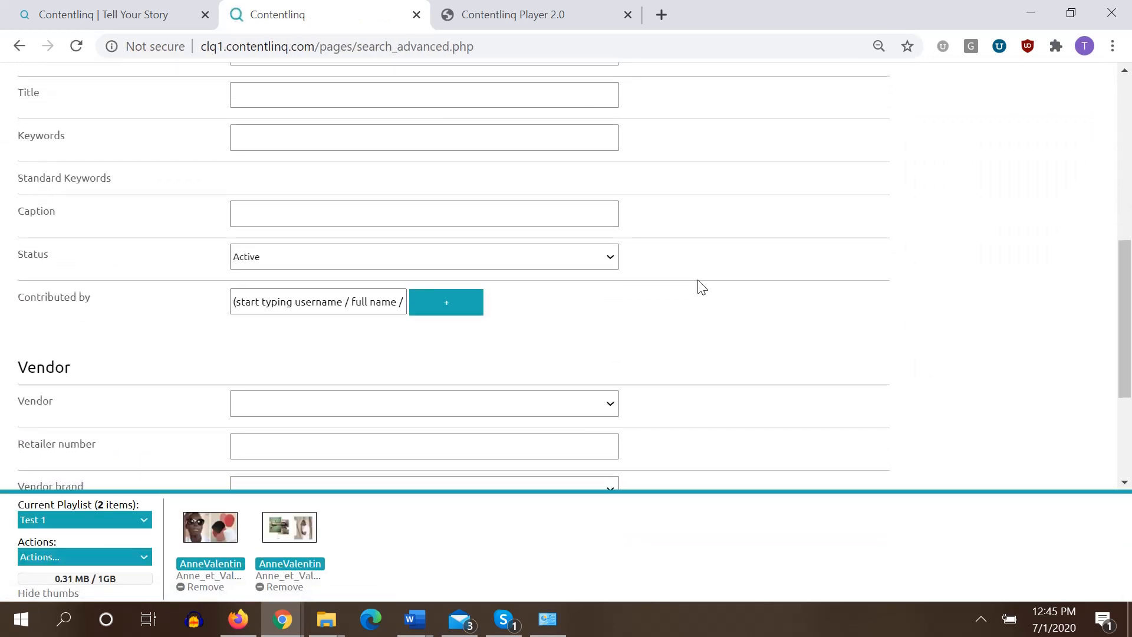
pyautogui.scroll(-2, 701, 287)
pyautogui.click(599, 313)
pyautogui.scroll(-5, 576, 217)
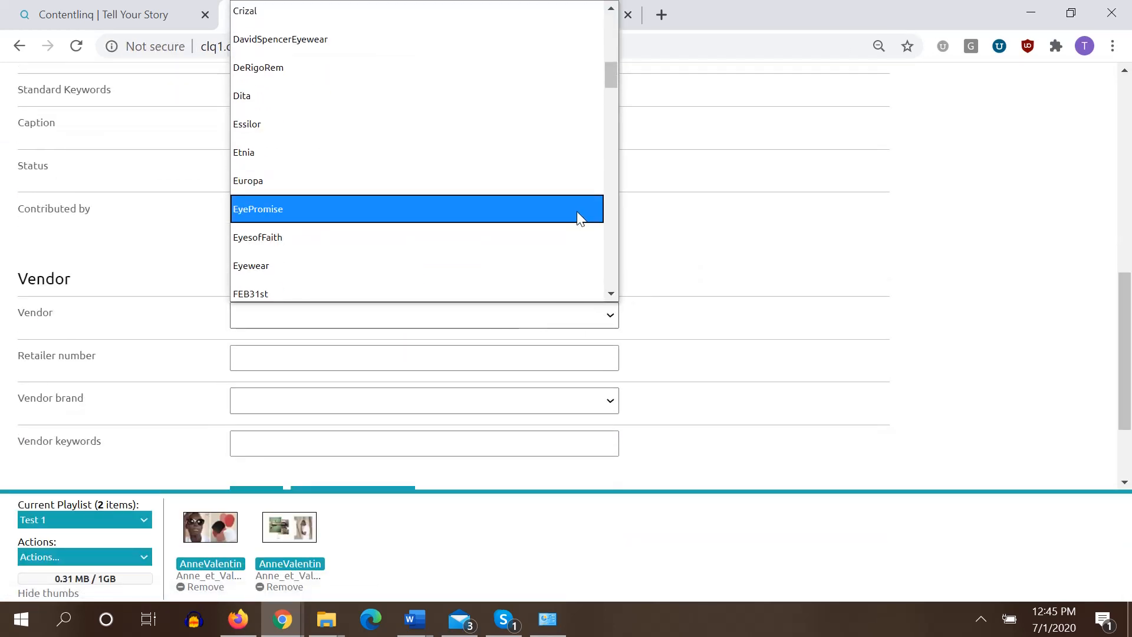
pyautogui.scroll(-15, 578, 212)
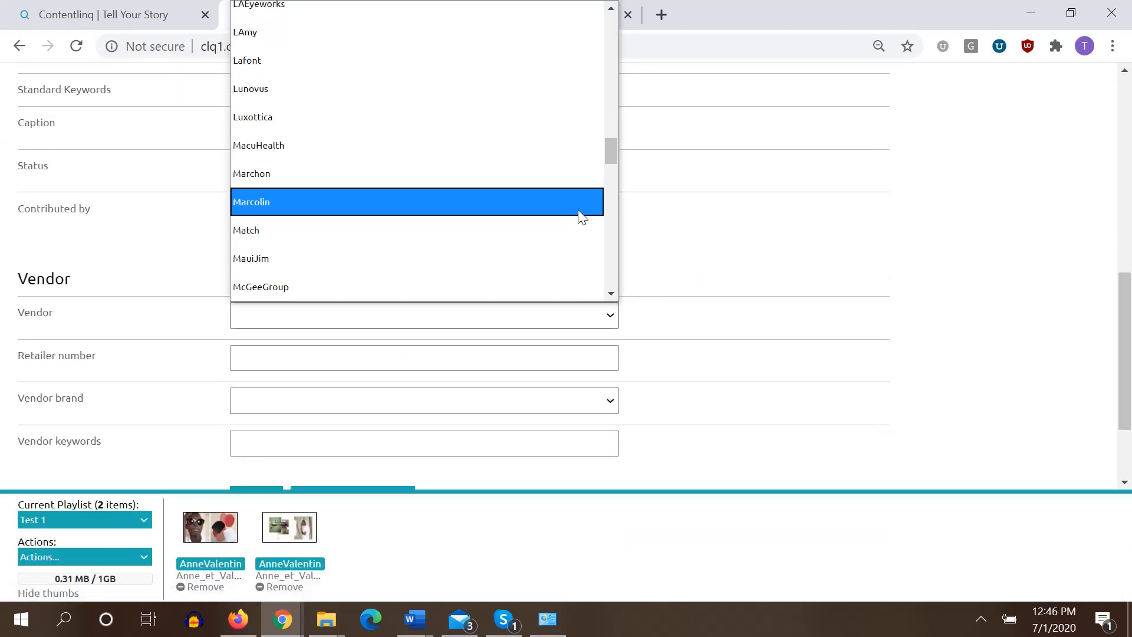
pyautogui.click(577, 264)
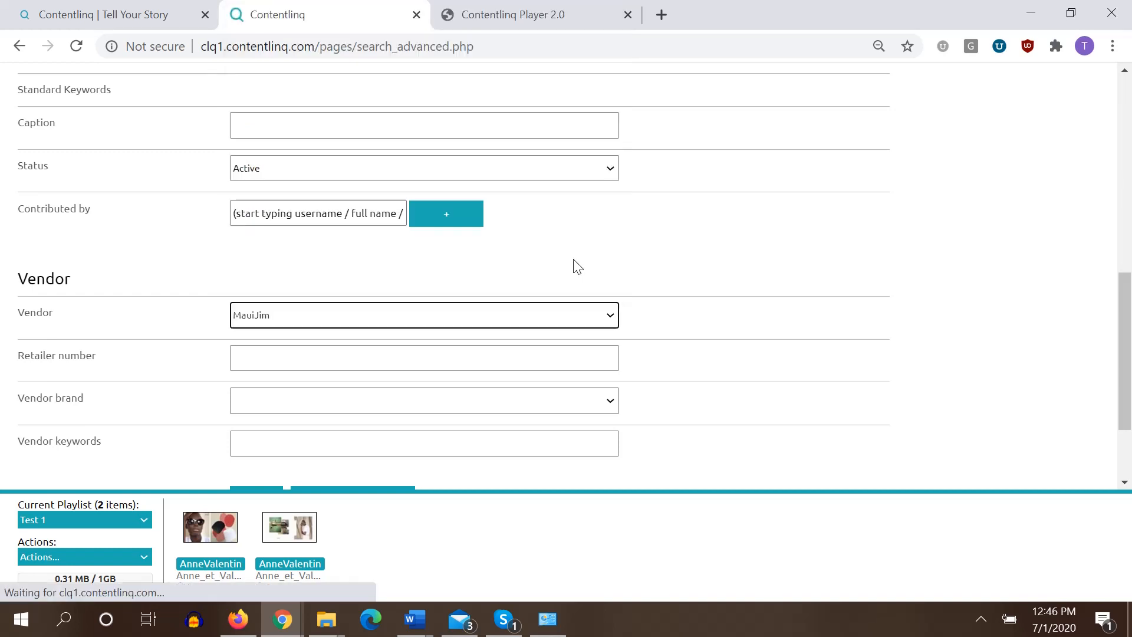
# Step: Fill in the retailer number for the MauiJim vendor and view the matching results
pyautogui.click(497, 360)
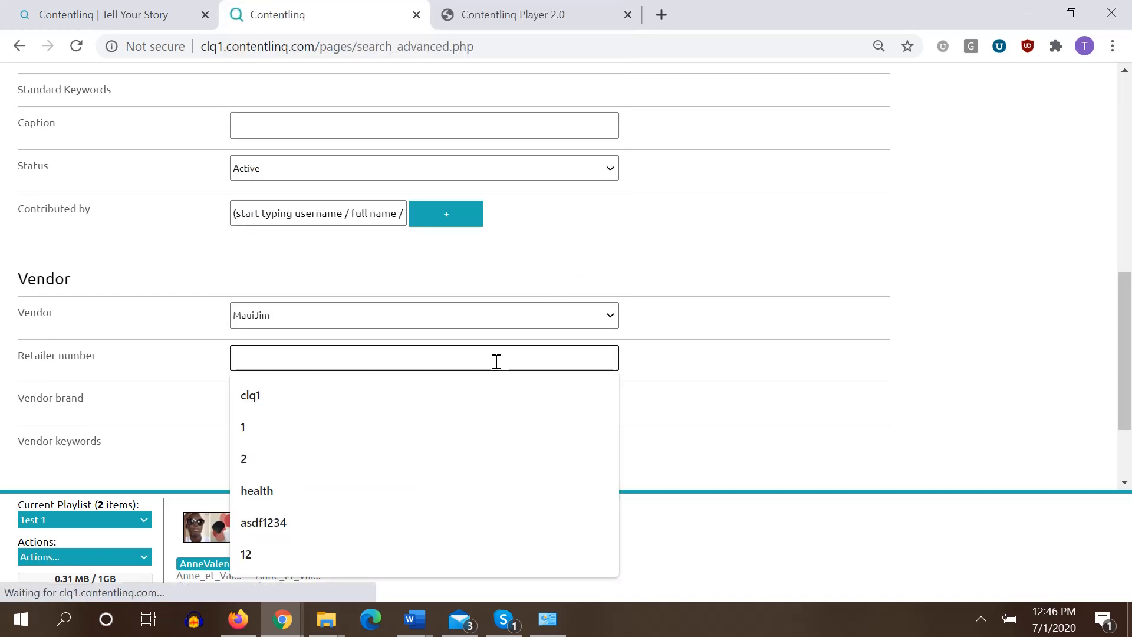
pyautogui.write('c')
pyautogui.click(476, 388)
pyautogui.scroll(-2, 361, 398)
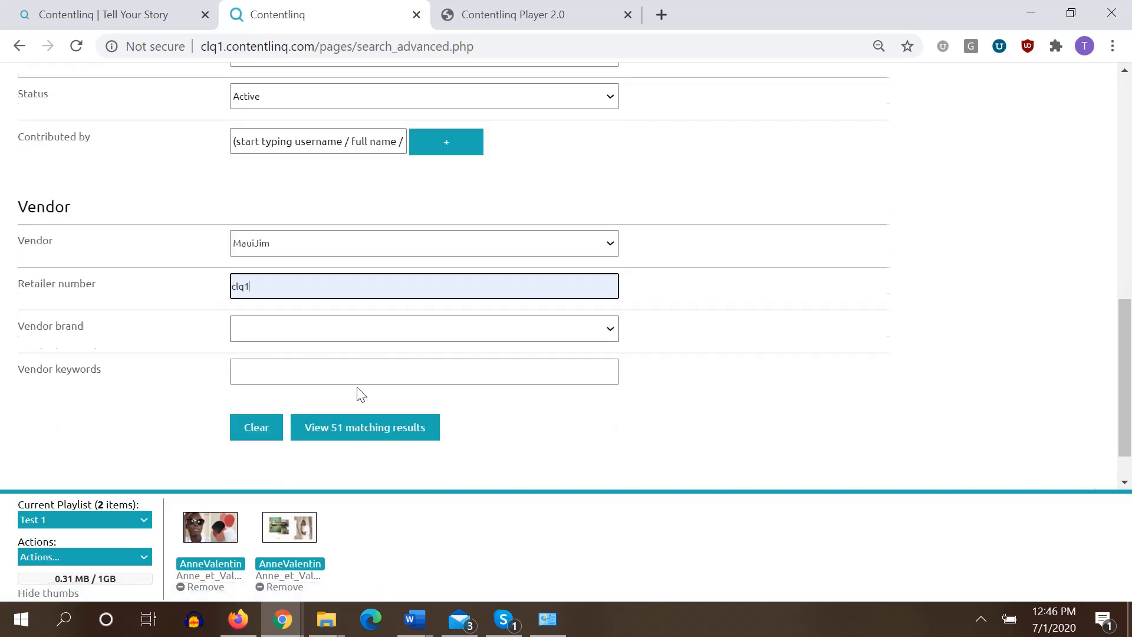
pyautogui.click(353, 419)
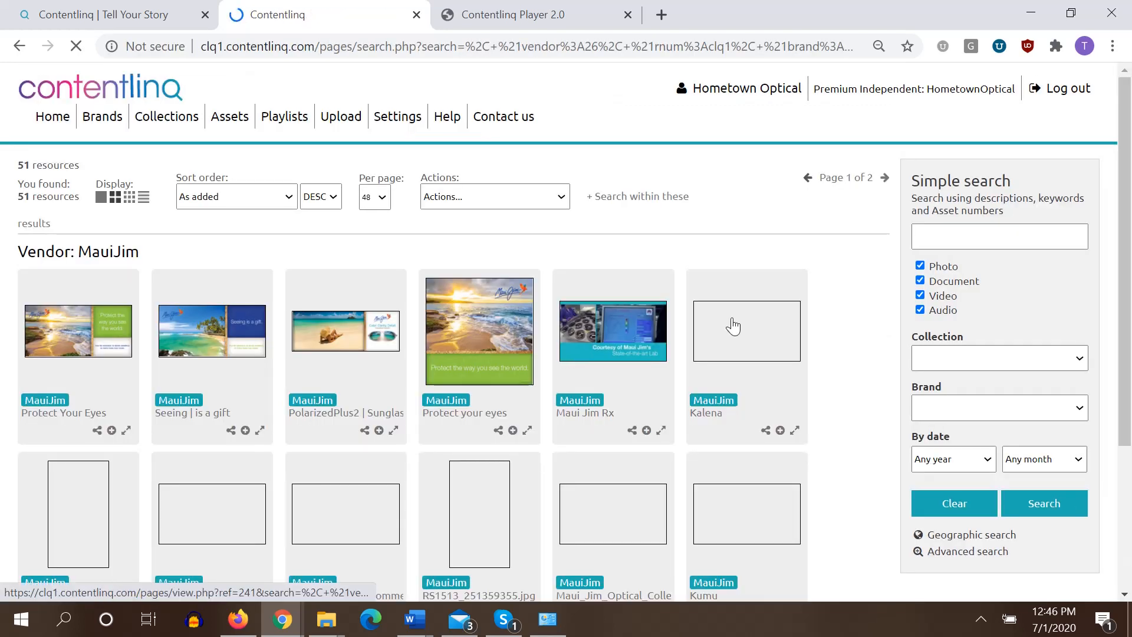
# Step: Browse the MauiJim results, preview the video Man_in_Chair_Sunset_Cliff_House.mp4 with its asset tools, and close the preview
pyautogui.scroll(-3, 733, 295)
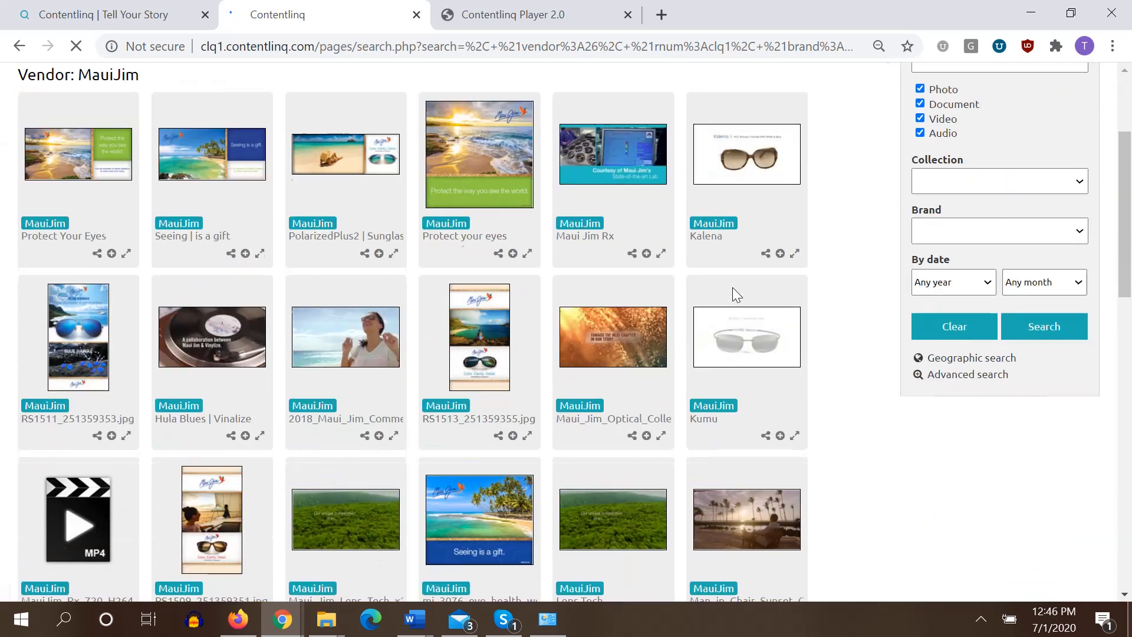
pyautogui.scroll(-2, 733, 289)
pyautogui.scroll(-3, 760, 373)
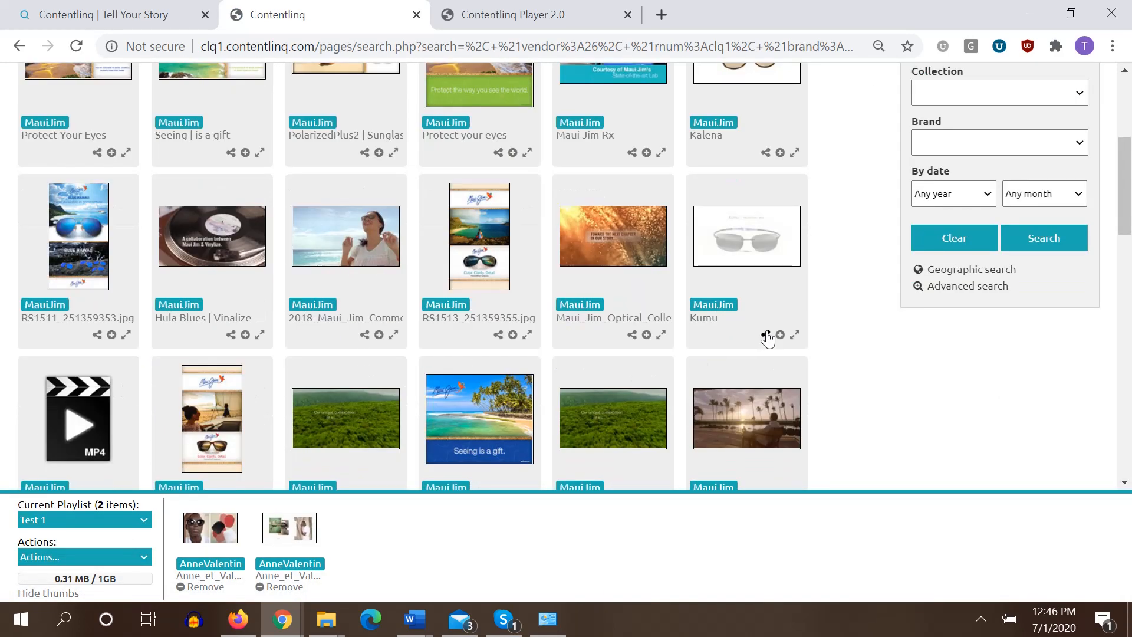
pyautogui.click(744, 405)
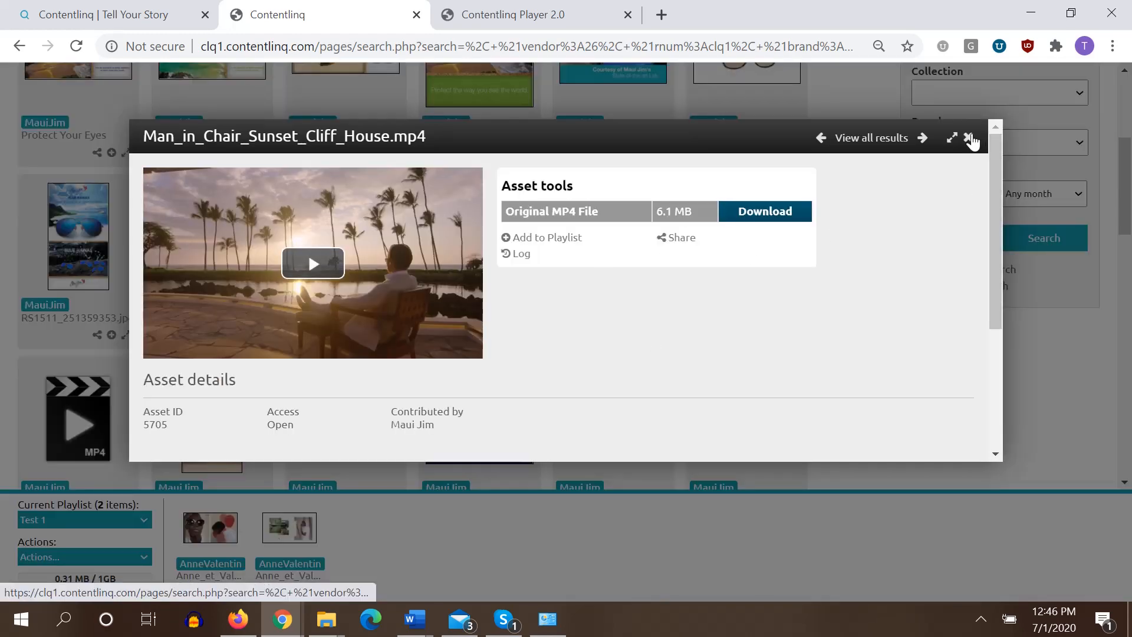
pyautogui.click(969, 138)
# Step: Add the MauiJim videos Man_in_Chair_Sunset_Cliff_House and Couple_Driving_Red to the Test 1 playlist
pyautogui.scroll(-1, 737, 445)
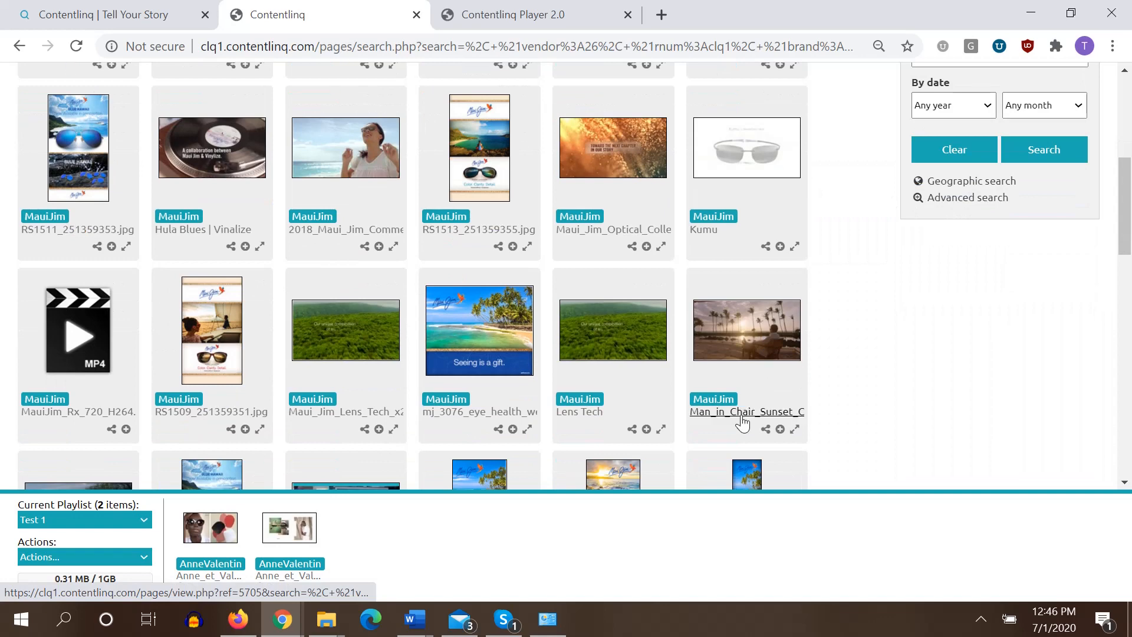
pyautogui.click(780, 429)
pyautogui.scroll(-1, 674, 352)
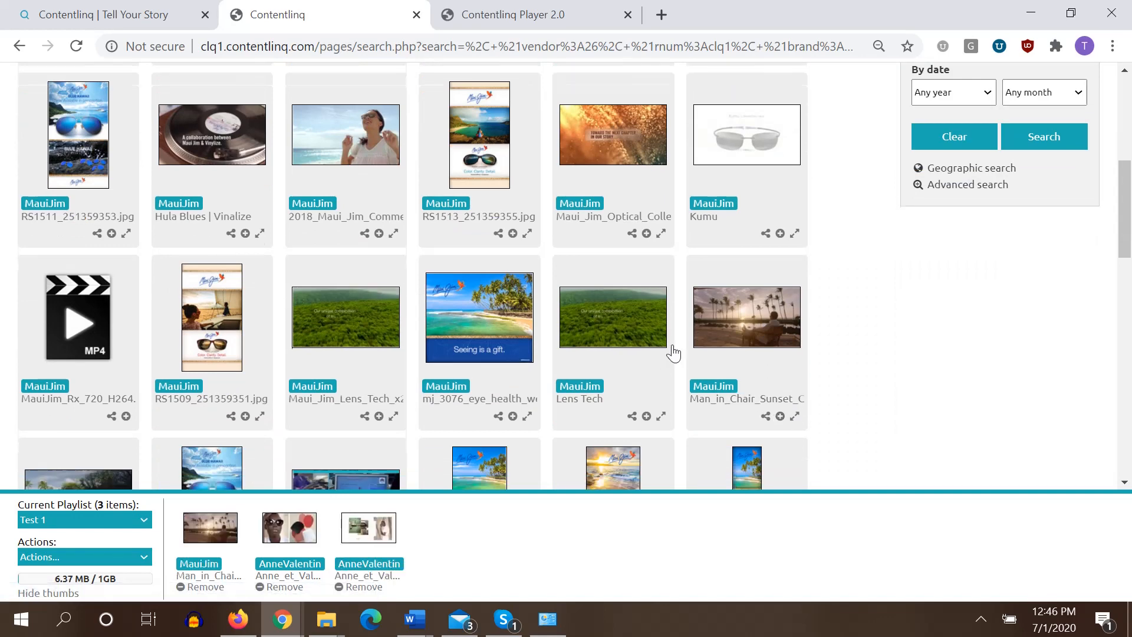
pyautogui.scroll(-3, 673, 353)
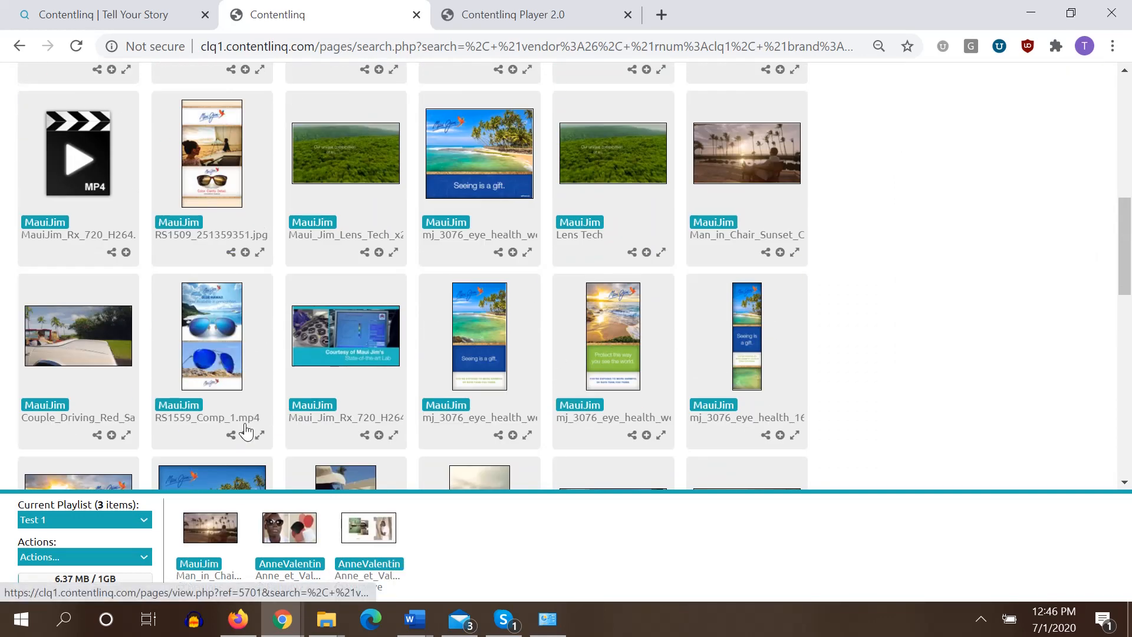
pyautogui.moveTo(77, 341); pyautogui.dragTo(473, 552)
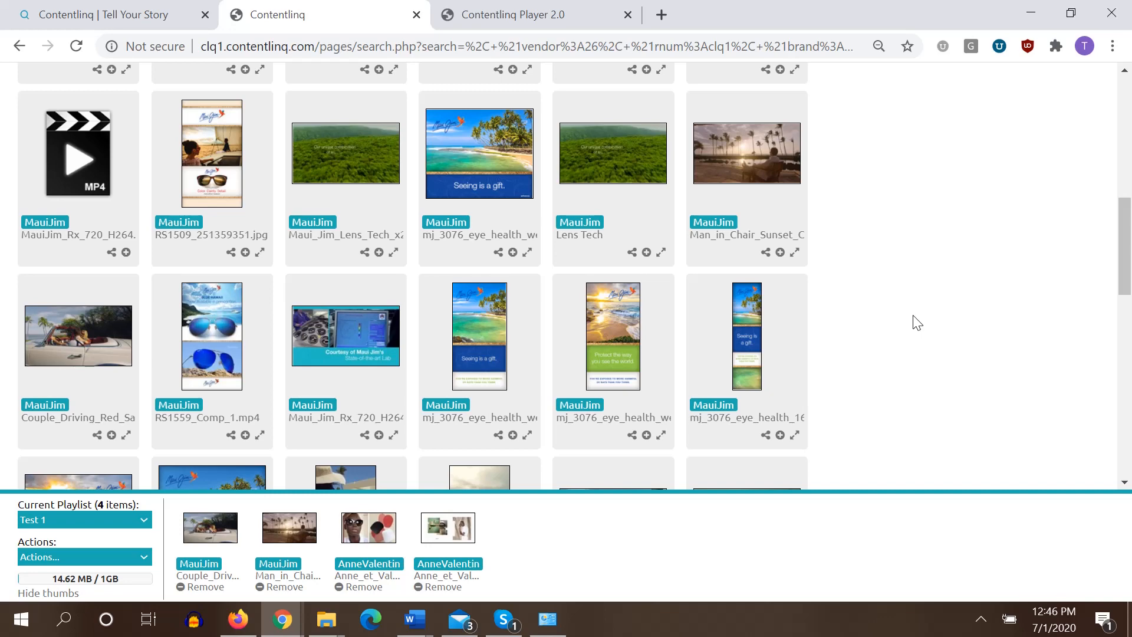
# Step: Open the asset upload page for the current Test 1 playlist
pyautogui.scroll(10, 923, 324)
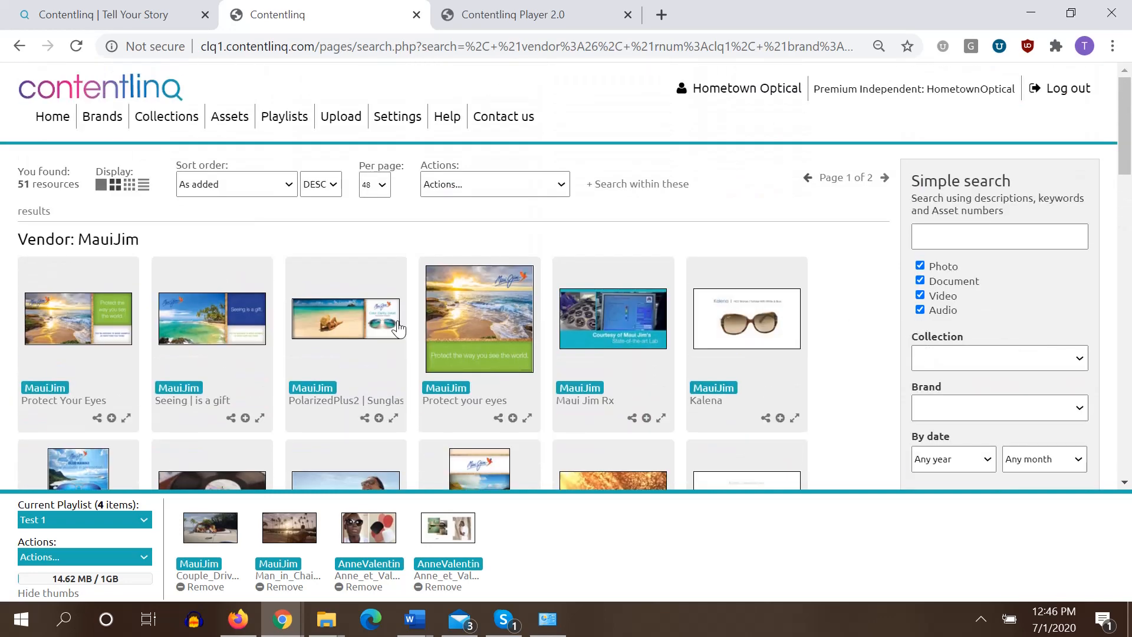
pyautogui.click(118, 554)
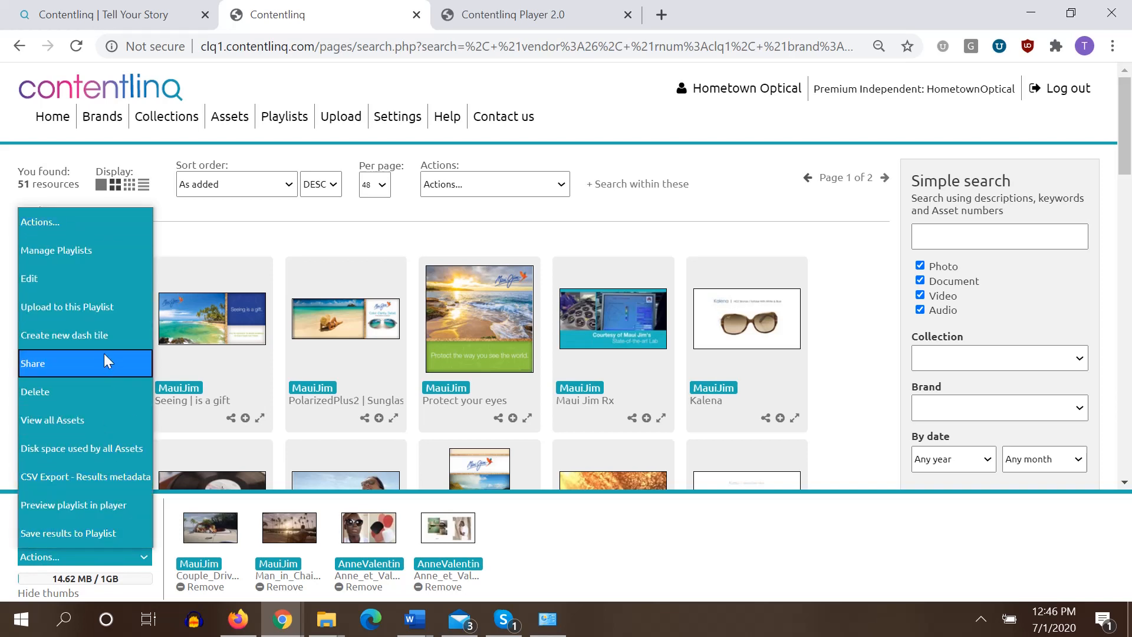
pyautogui.click(106, 305)
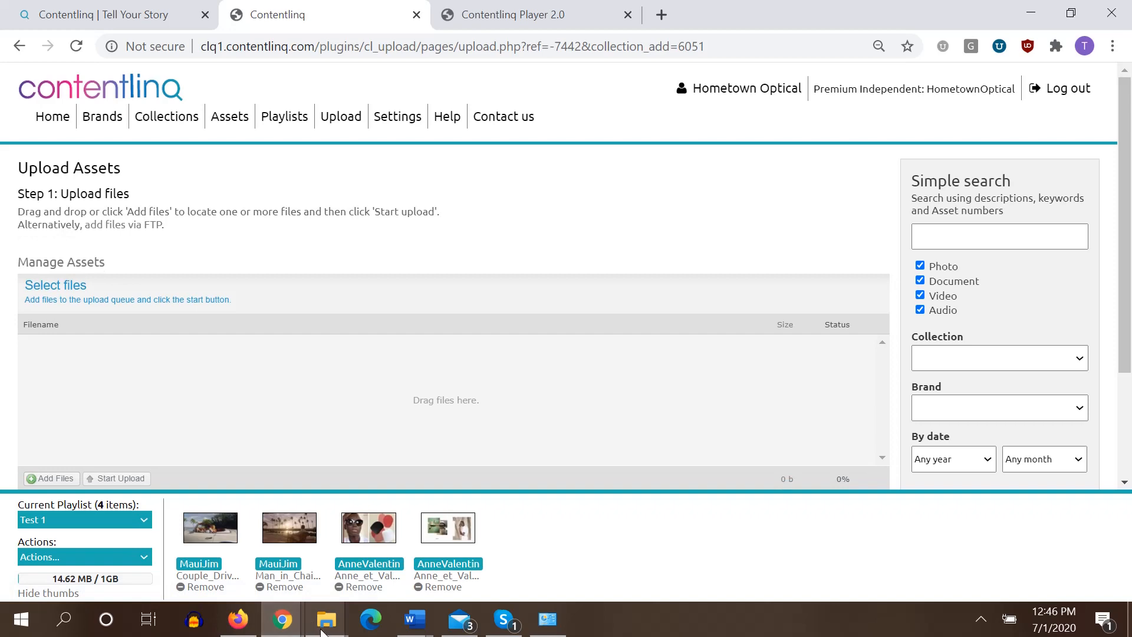
# Step: Switch to File Explorer, add Business Logo - Copy (2).jpg from Contentlinq's Demo Images folder to the upload queue, and upload it to the playlist
pyautogui.moveTo(324, 627)
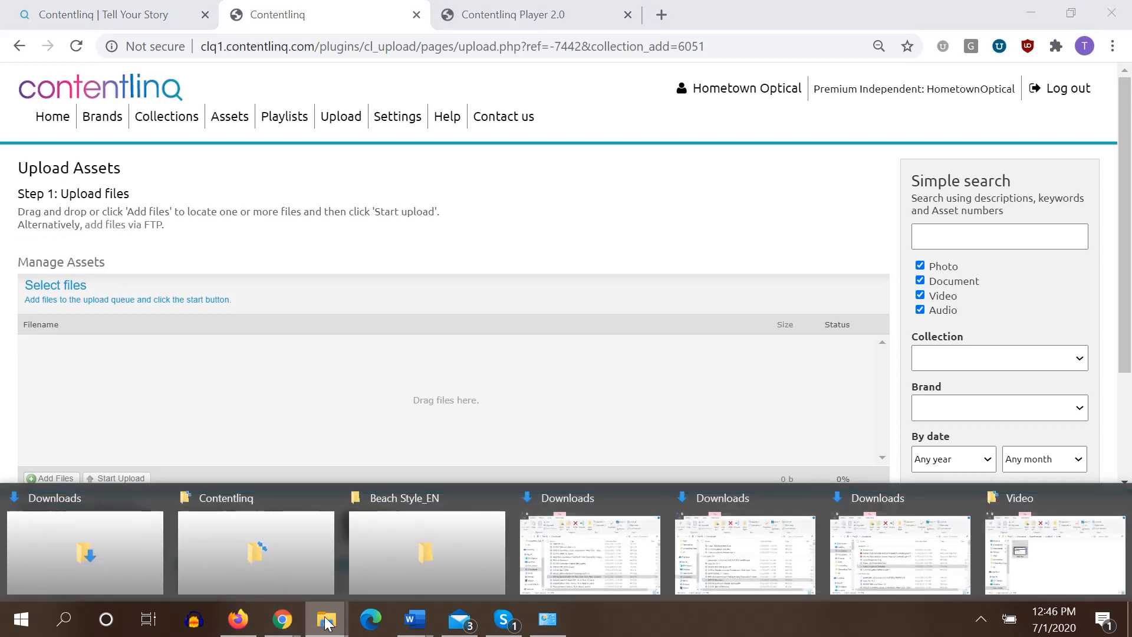
pyautogui.click(573, 571)
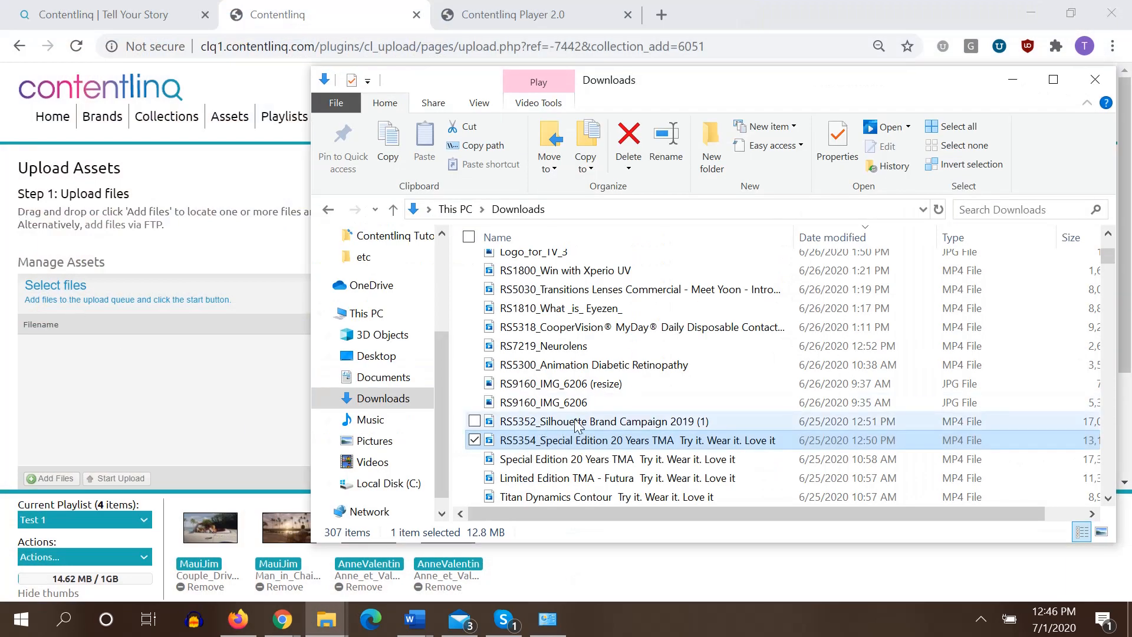
pyautogui.scroll(1, 403, 277)
pyautogui.click(402, 281)
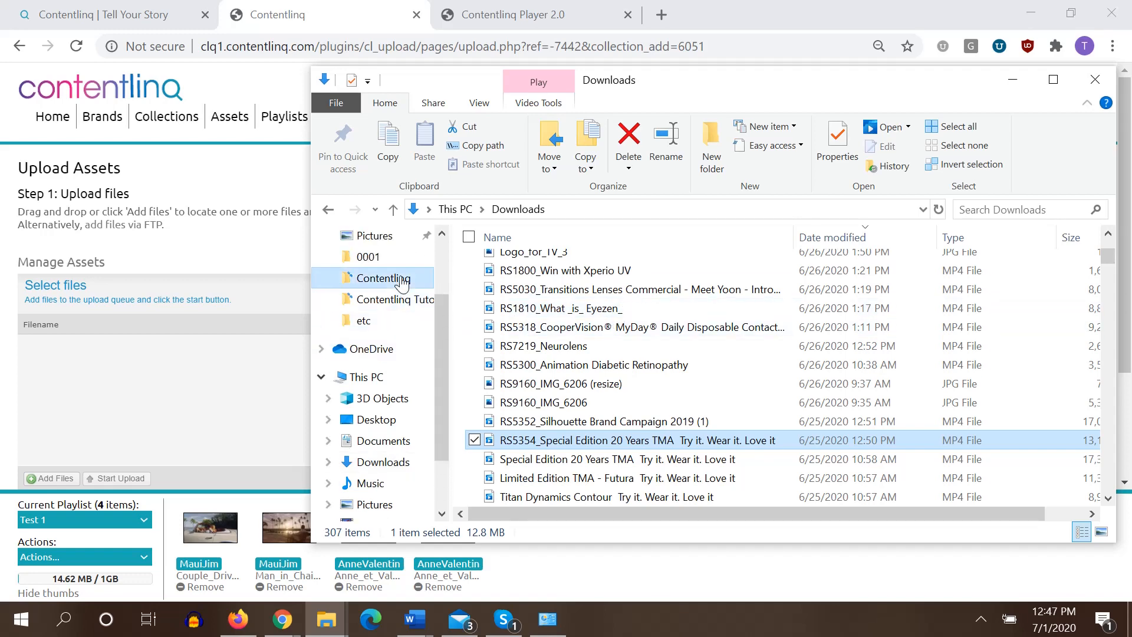
pyautogui.scroll(-1, 709, 363)
pyautogui.scroll(-3, 709, 360)
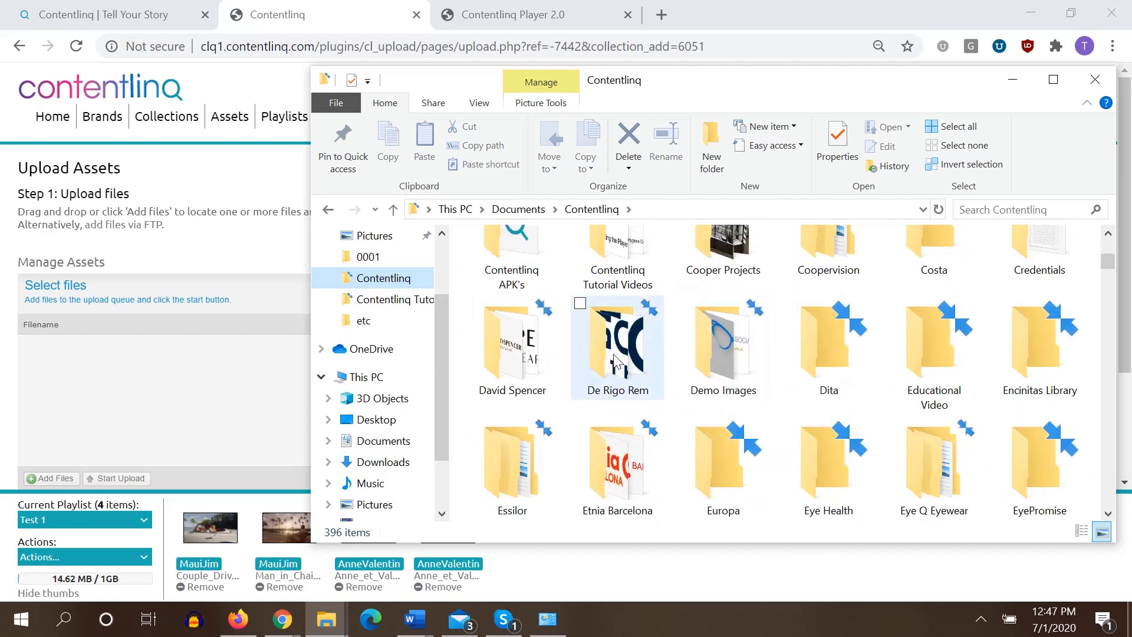
pyautogui.doubleClick(723, 342)
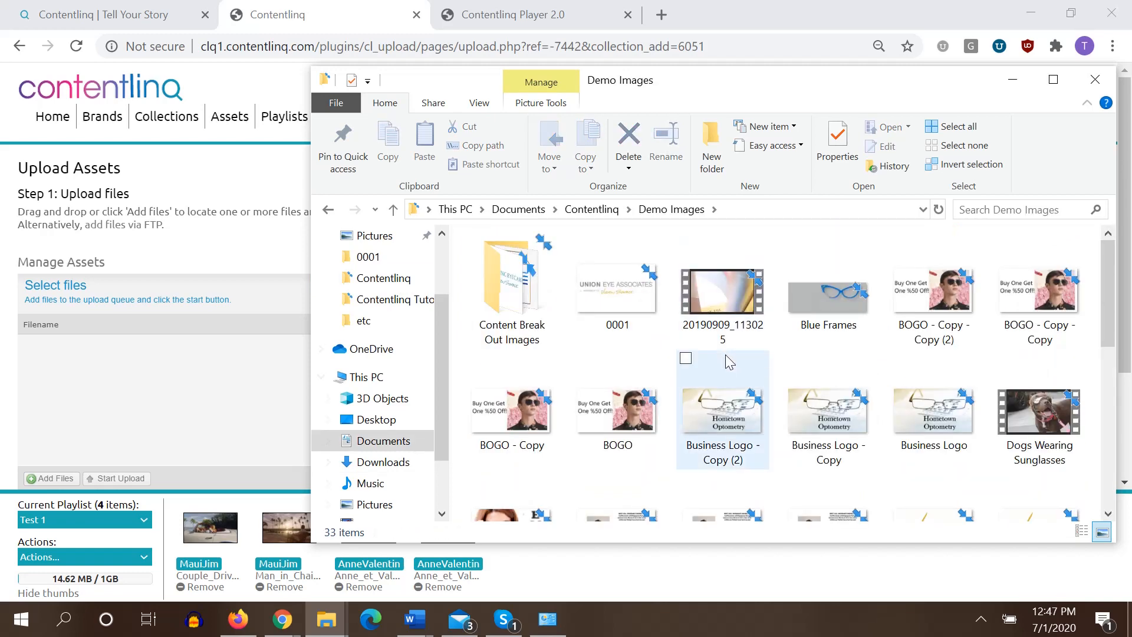
pyautogui.moveTo(721, 407); pyautogui.dragTo(193, 405)
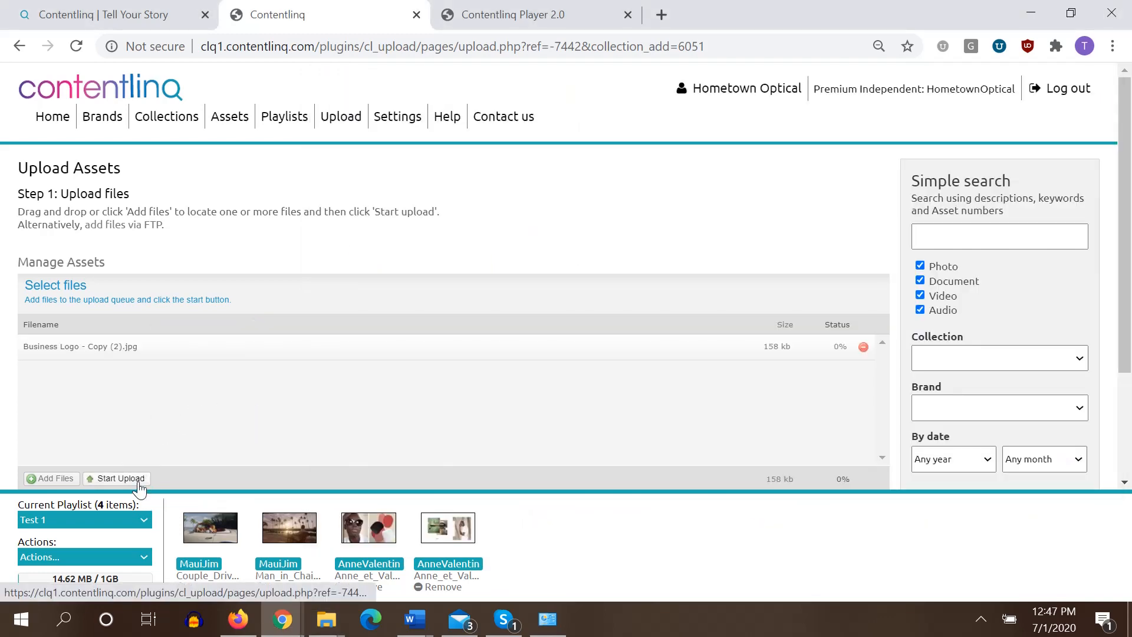
pyautogui.click(119, 478)
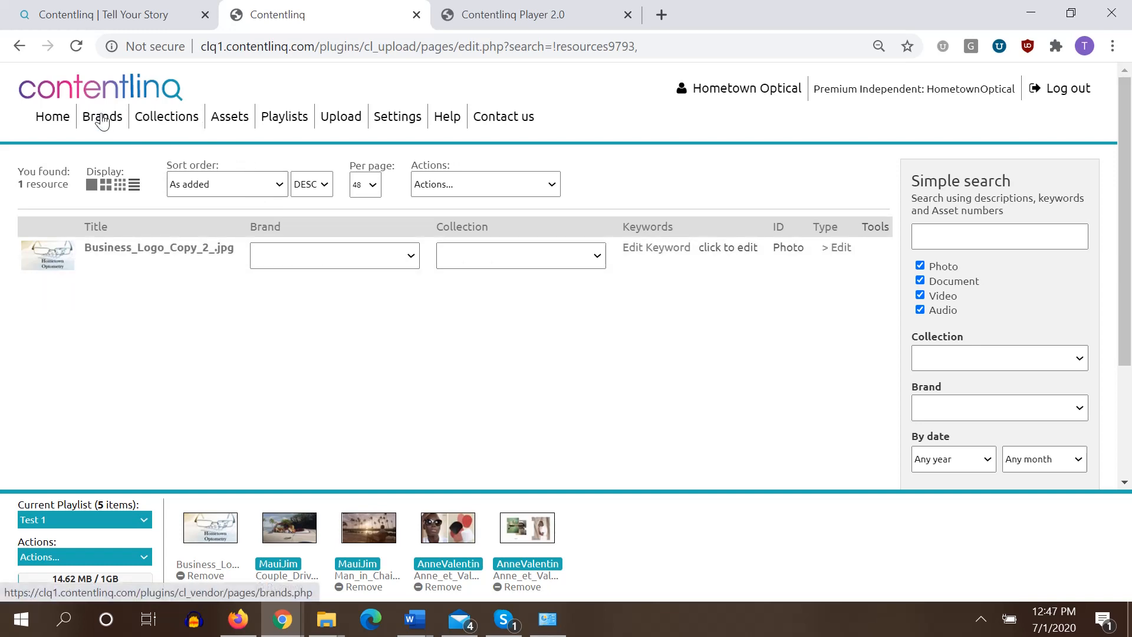
# Step: Add a new collection named Promotions
pyautogui.click(177, 121)
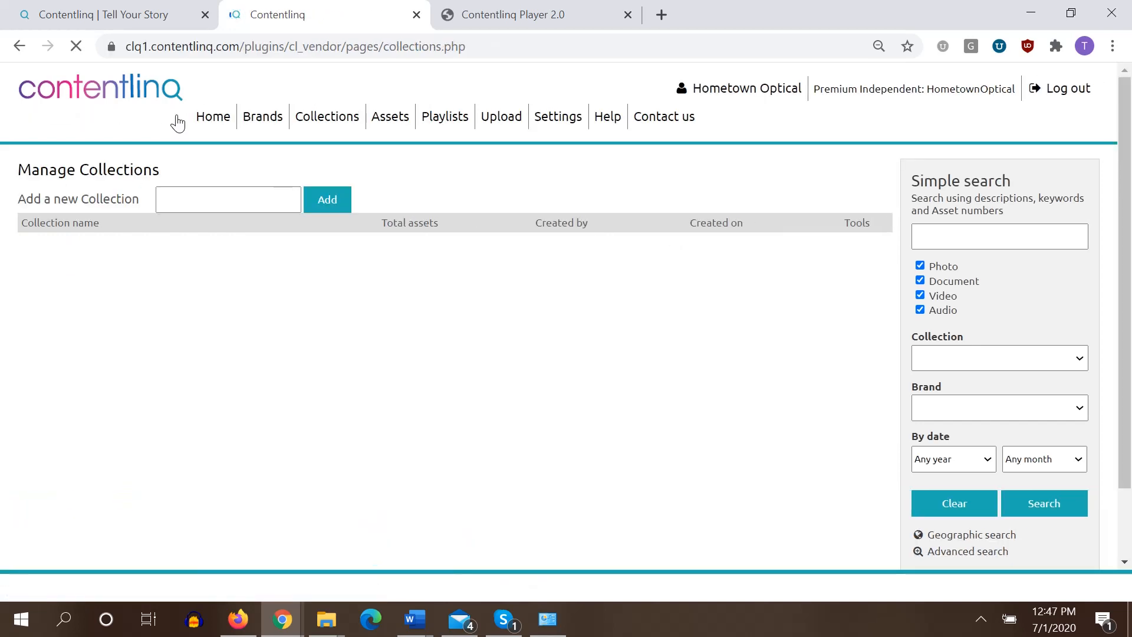
pyautogui.click(250, 193)
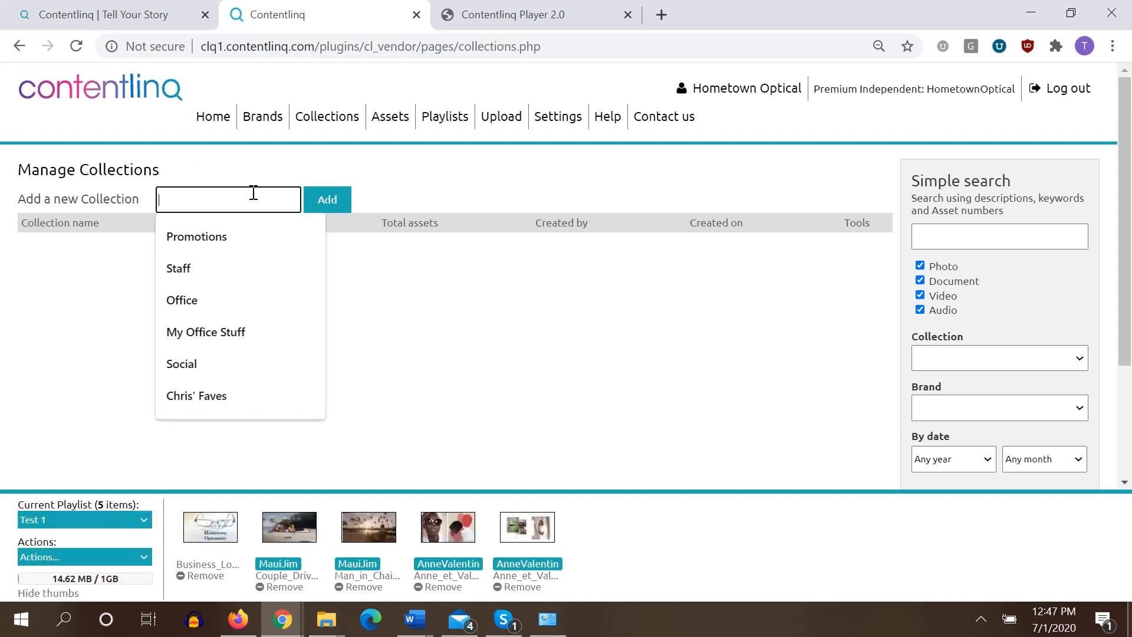
pyautogui.click(239, 236)
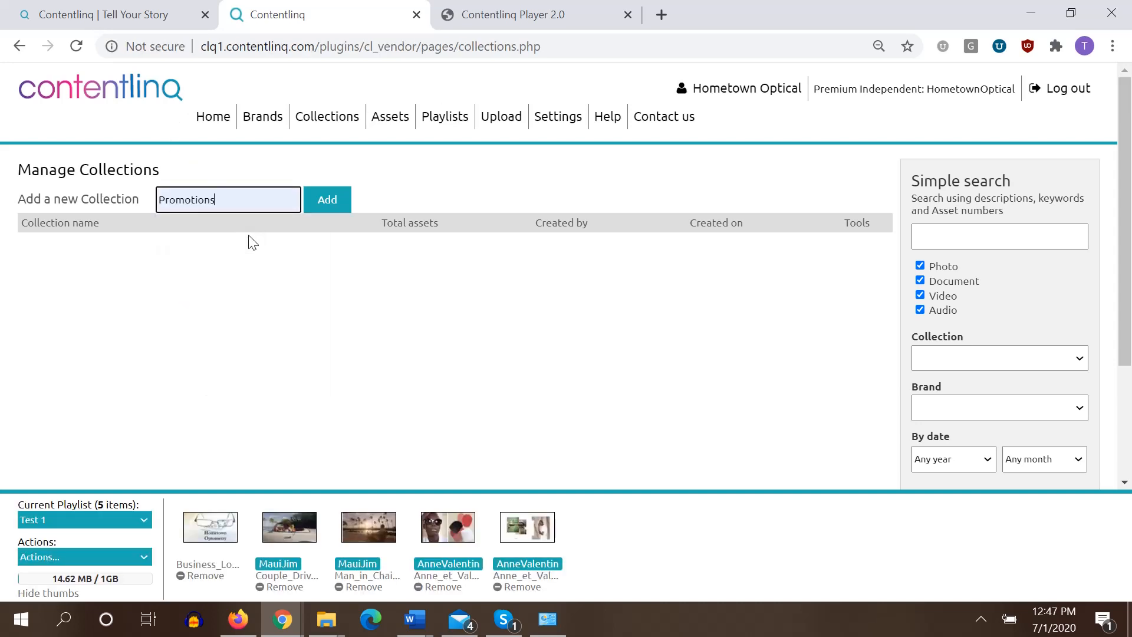
pyautogui.click(336, 201)
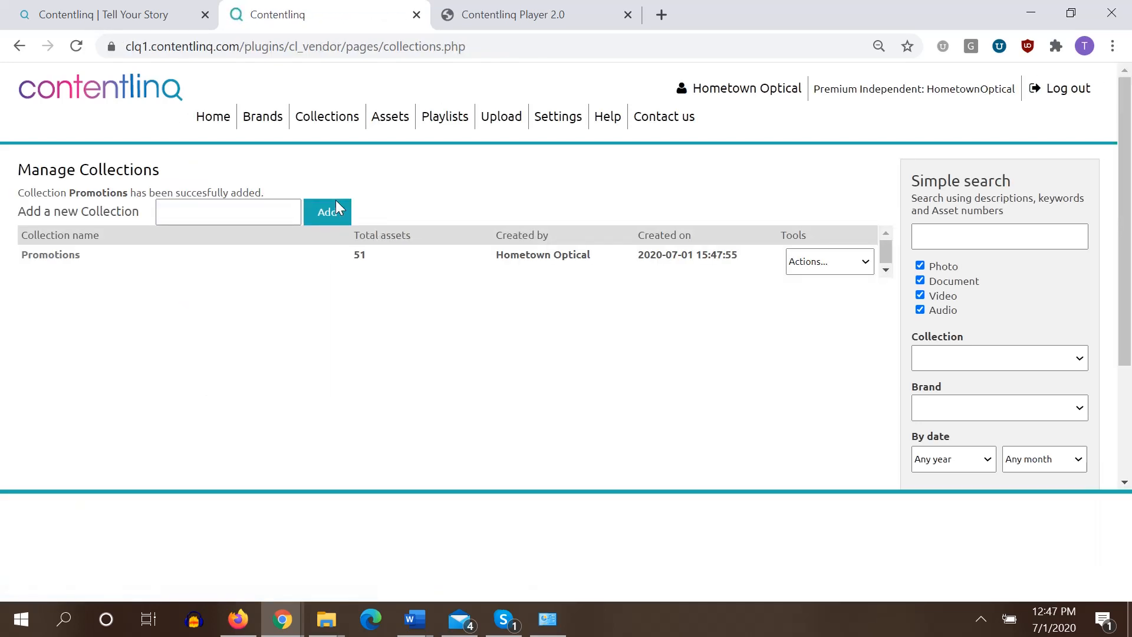
# Step: Assign the uploaded Business_Logo_Copy_2_ asset to the Promotions collection and open that collection to view its contents
pyautogui.click(390, 118)
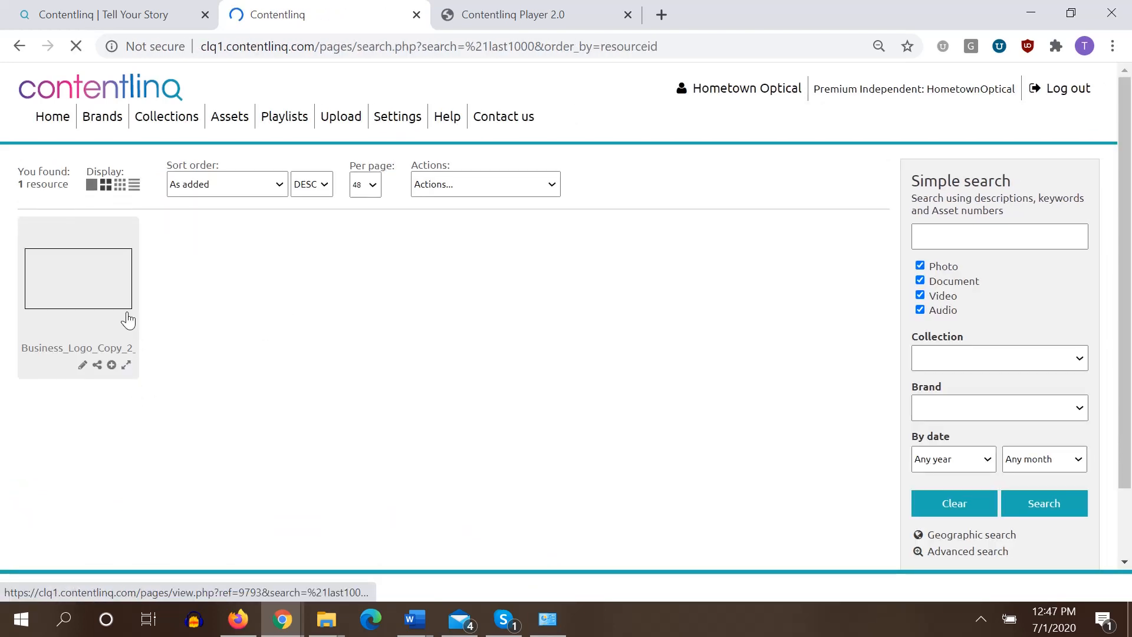
pyautogui.click(83, 366)
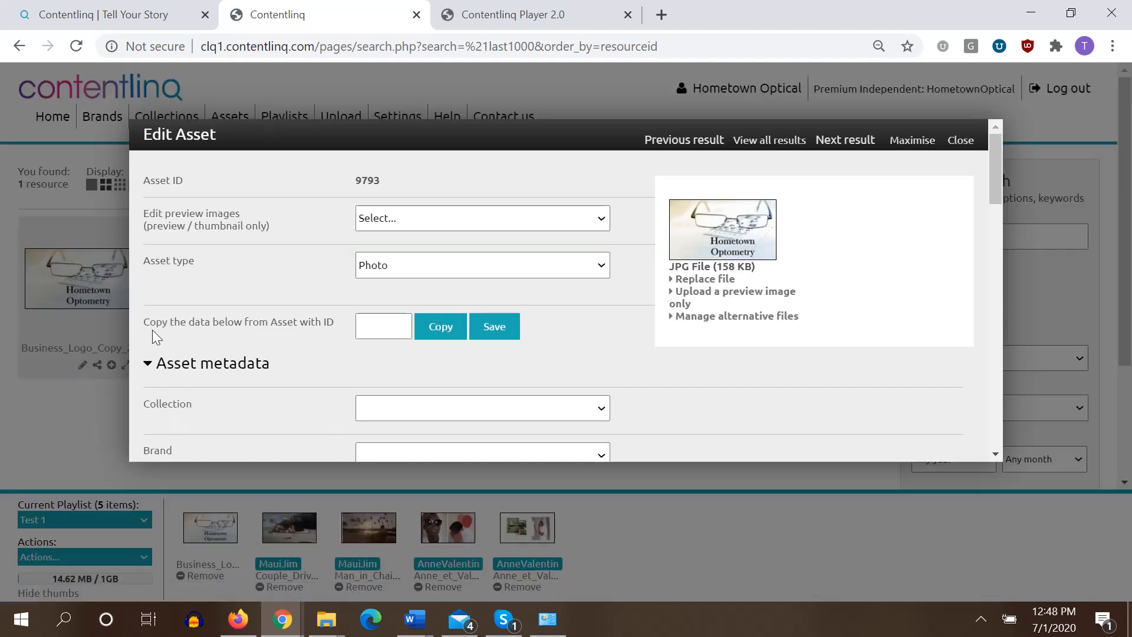
pyautogui.scroll(-3, 297, 254)
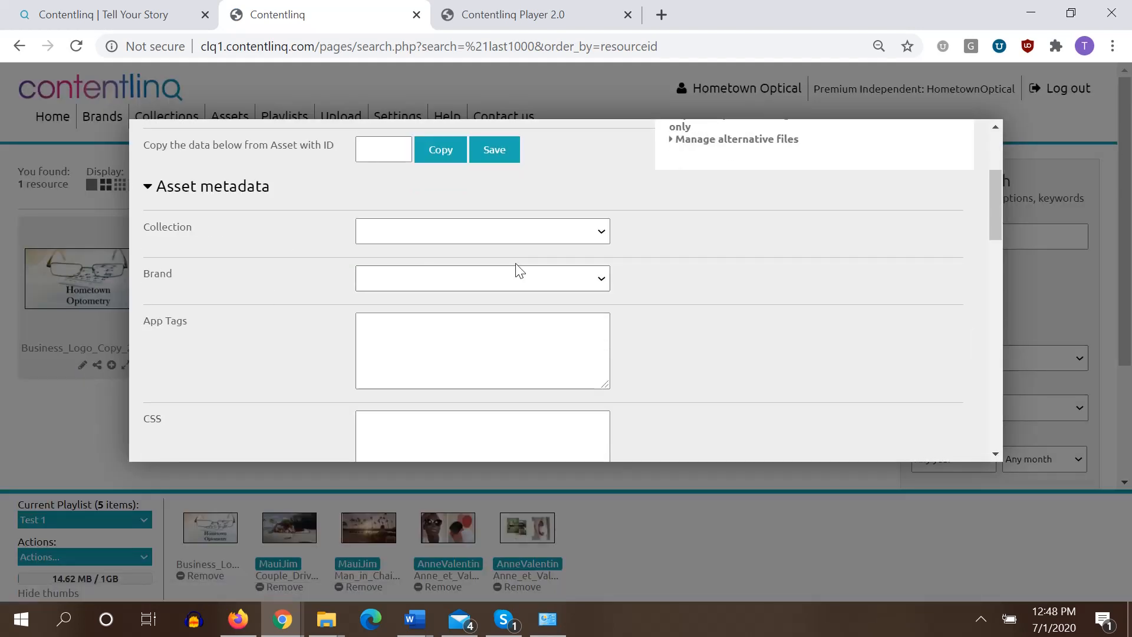
pyautogui.click(571, 231)
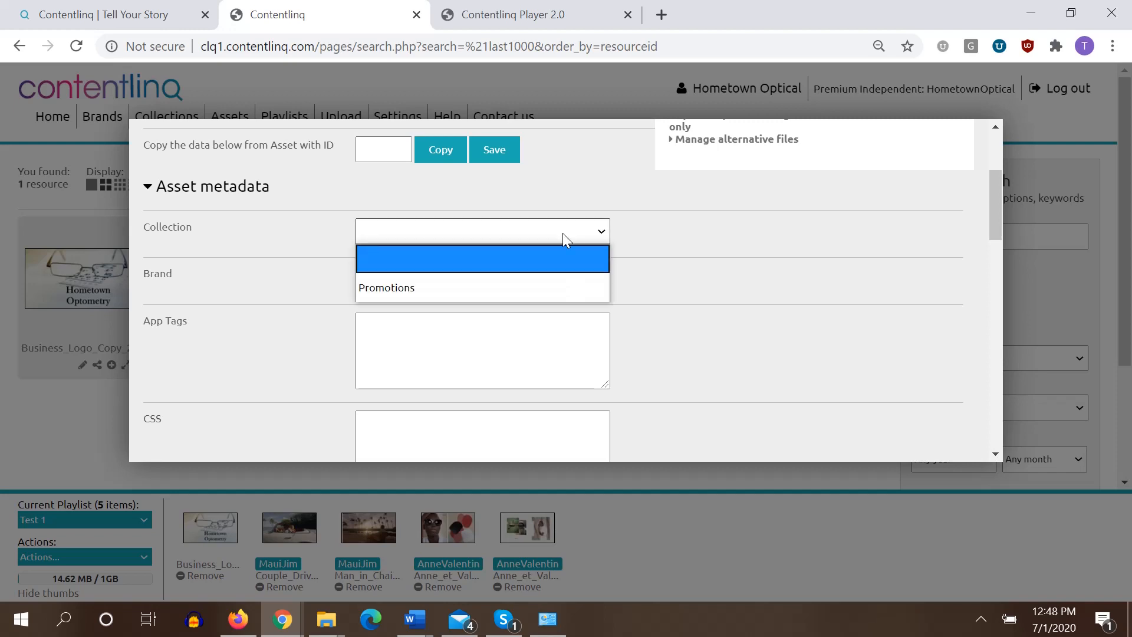
pyautogui.click(483, 286)
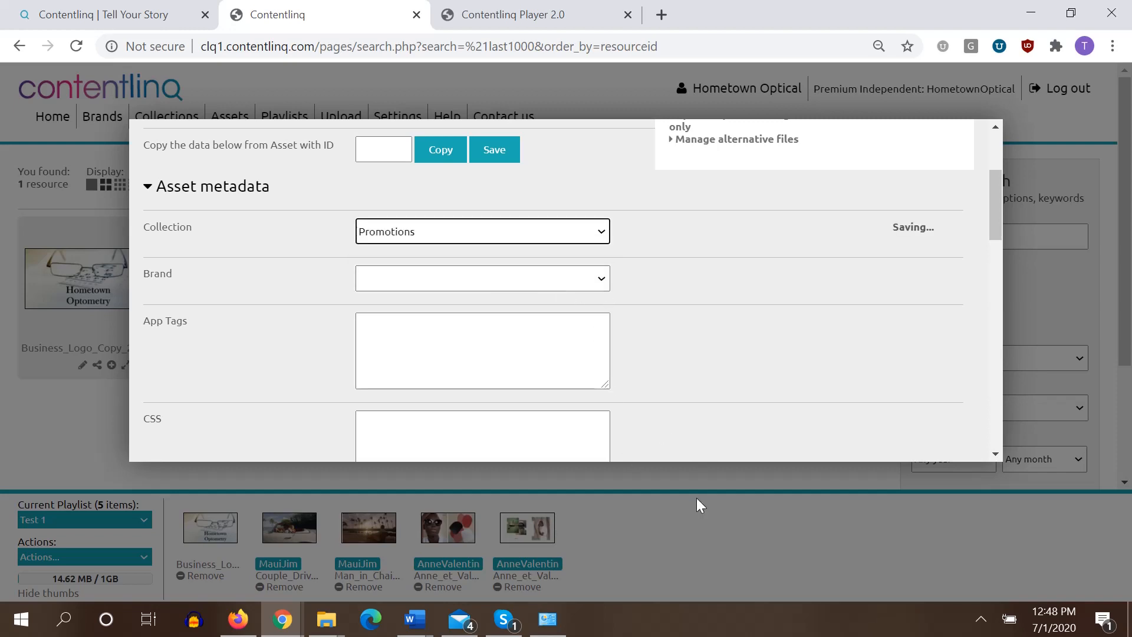
pyautogui.scroll(-10, 747, 362)
pyautogui.click(712, 509)
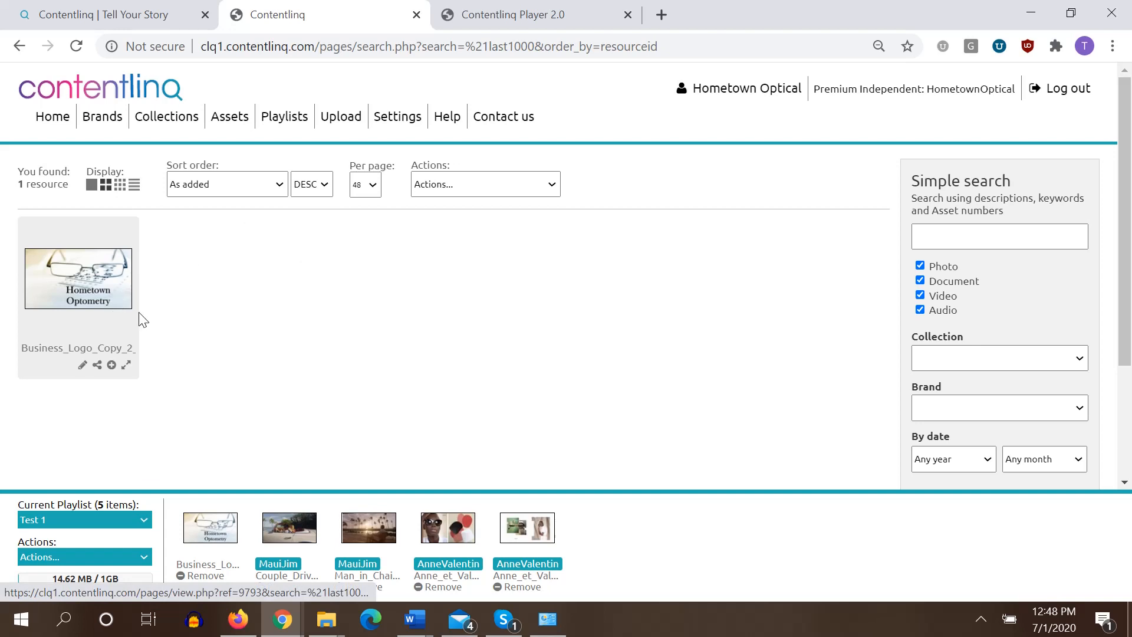
pyautogui.click(168, 125)
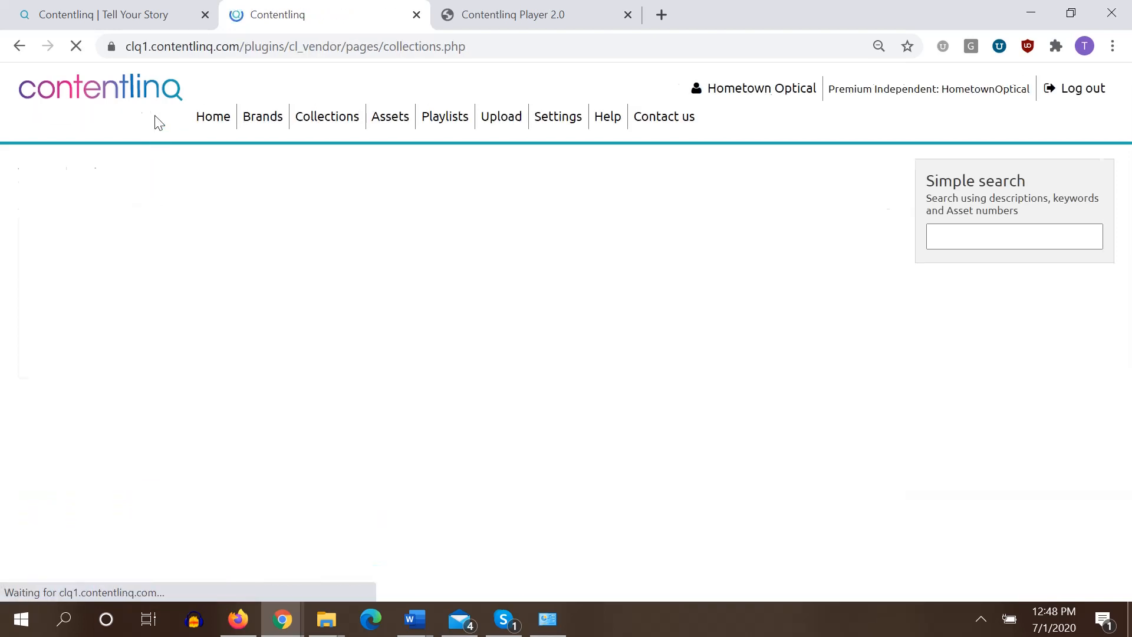
pyautogui.click(54, 243)
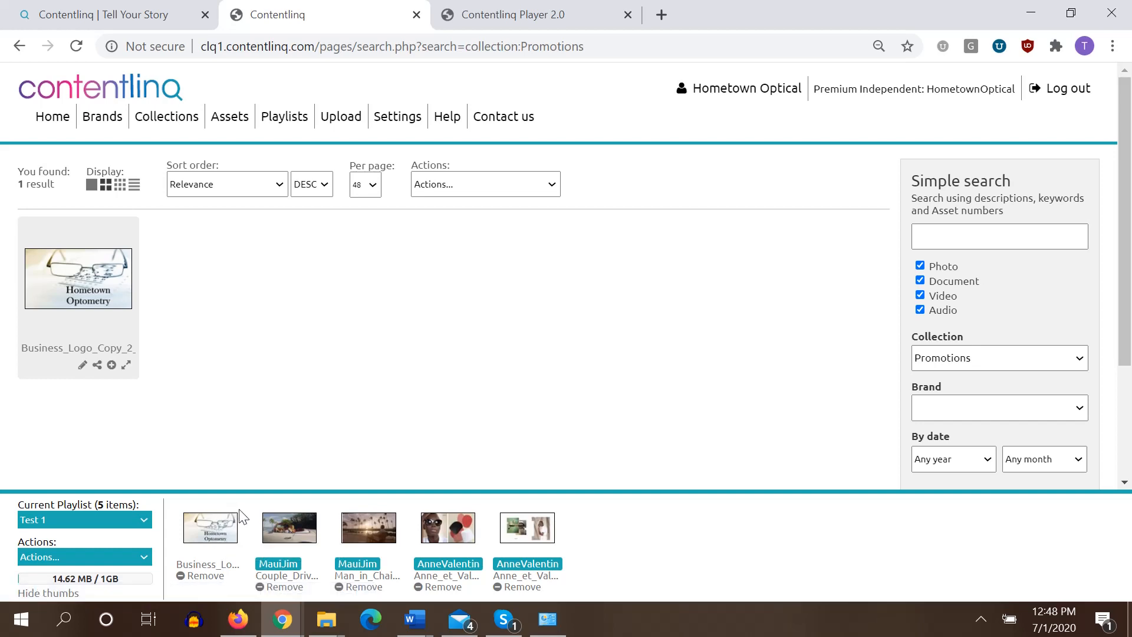
# Step: Reorder the Test 1 playlist with an AnneValentin item first and the business logo last, and remove the AnneValentin item just before the logo
pyautogui.moveTo(224, 531); pyautogui.dragTo(462, 539)
pyautogui.moveTo(369, 531); pyautogui.dragTo(203, 538)
pyautogui.moveTo(531, 543); pyautogui.dragTo(366, 544)
pyautogui.moveTo(526, 528); pyautogui.dragTo(354, 533)
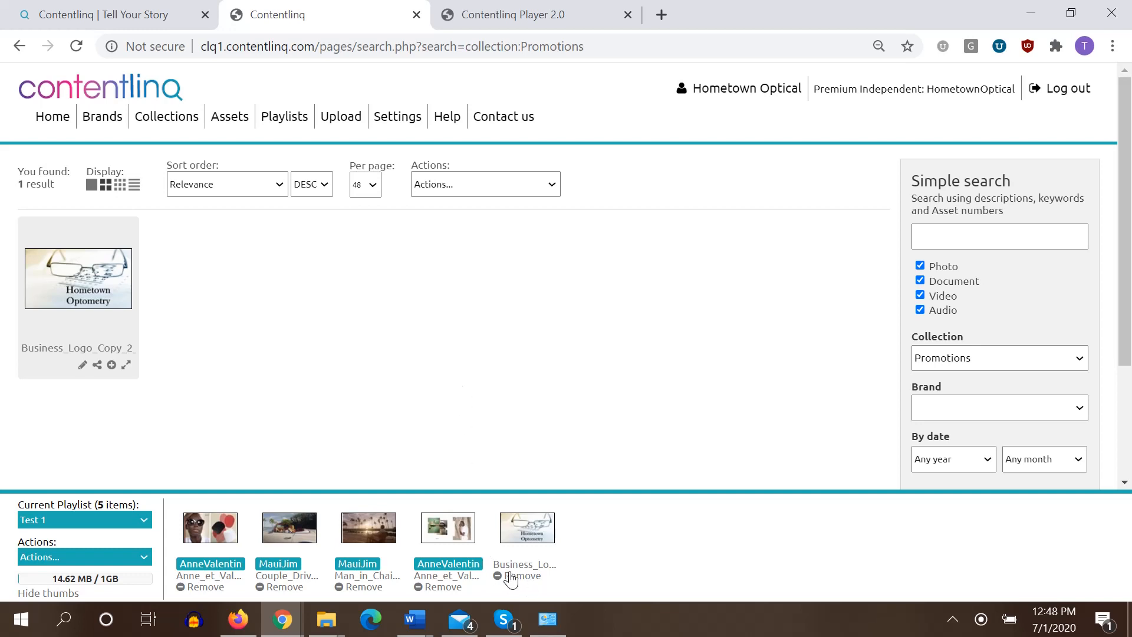
pyautogui.click(443, 587)
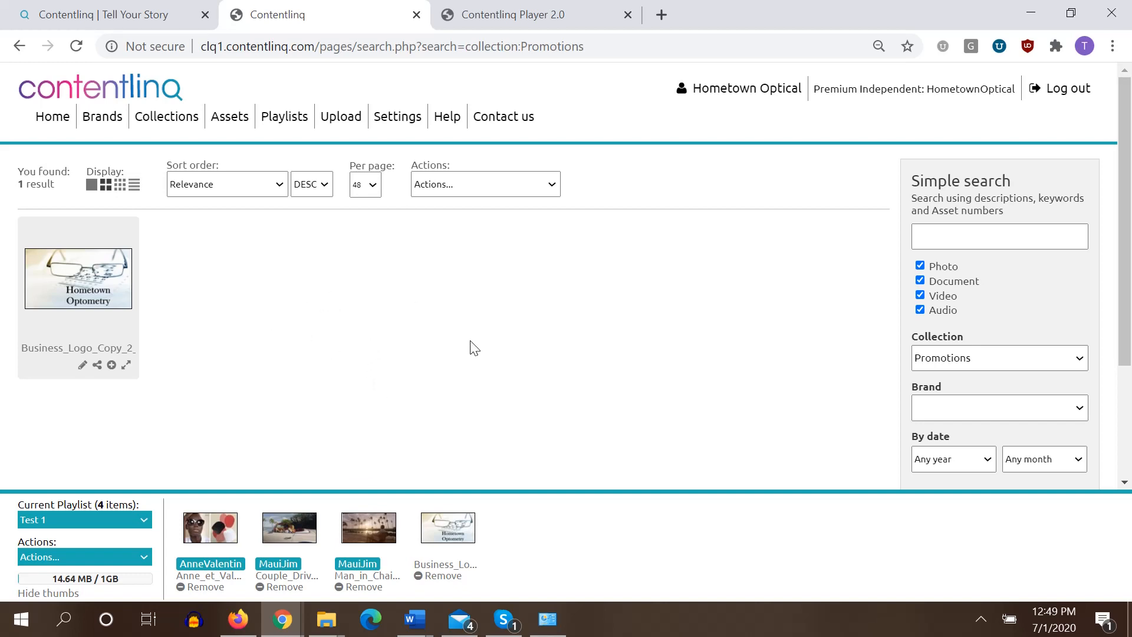
# Step: Delete the Business_Logo_Copy_2_ asset permanently from the uploaded assets
pyautogui.click(228, 119)
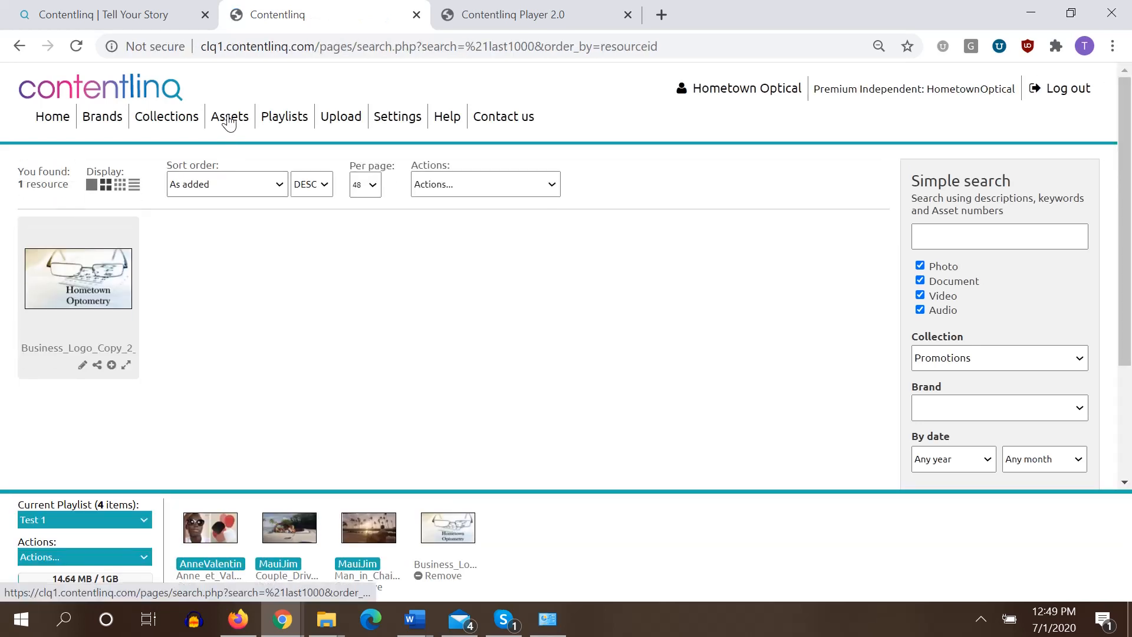
pyautogui.click(110, 288)
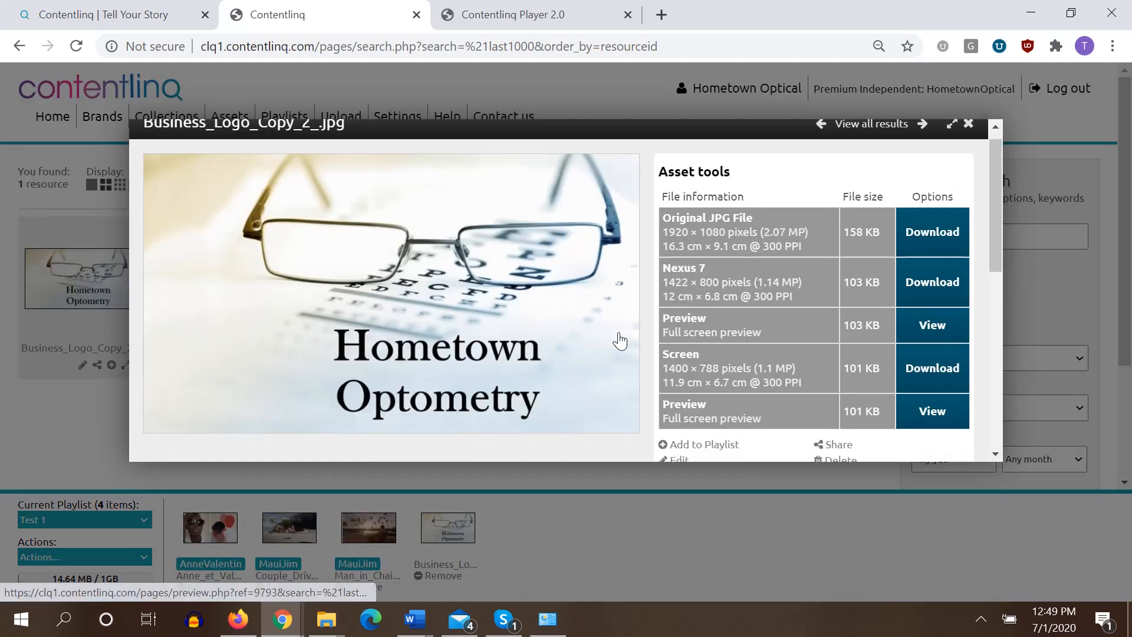
pyautogui.scroll(-3, 620, 340)
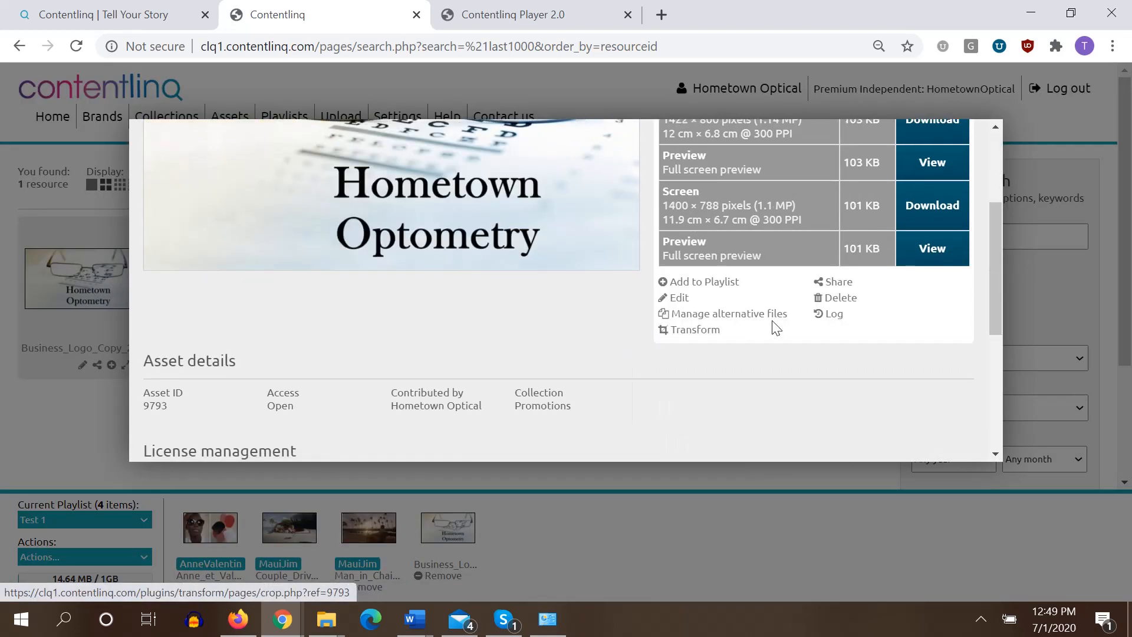
pyautogui.click(842, 299)
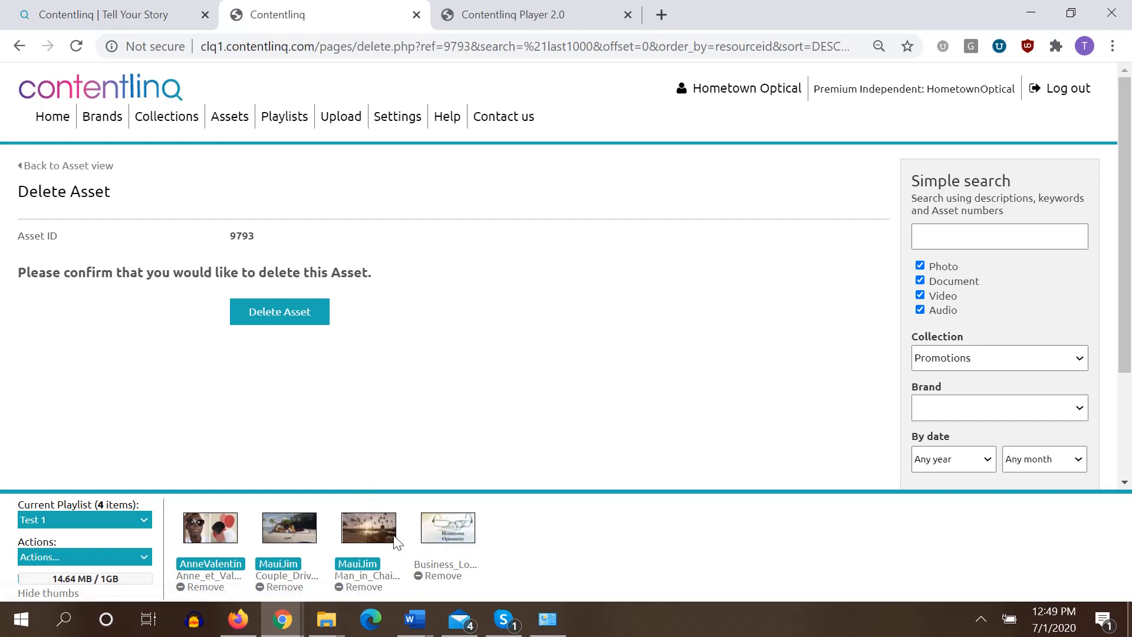
pyautogui.click(283, 310)
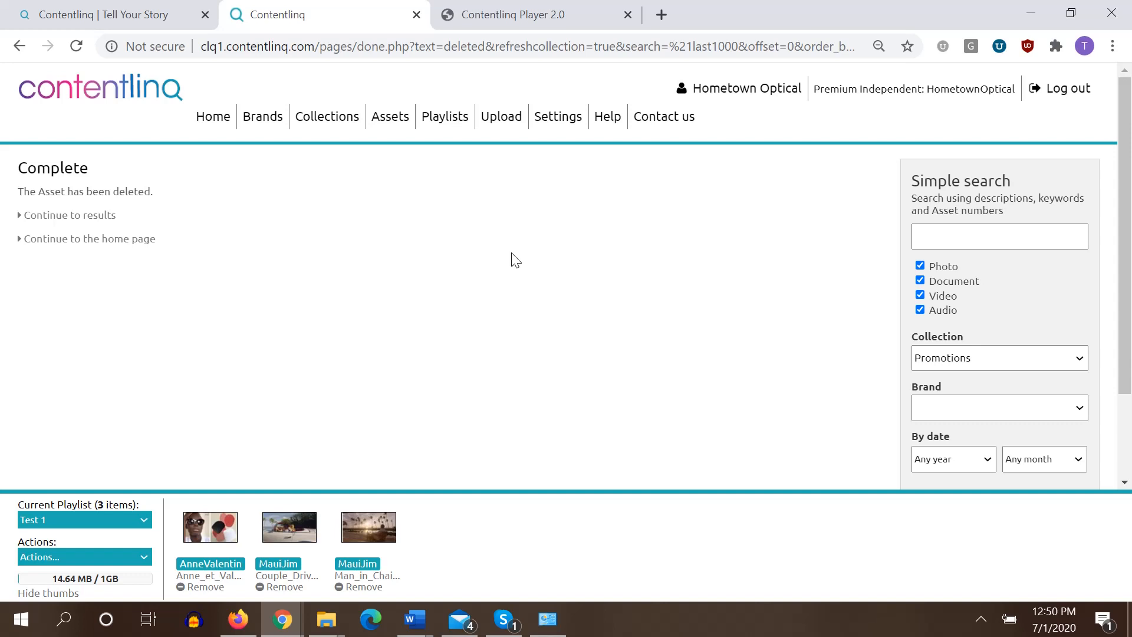
# Step: Open the Test 1 playlist's edit page and examine its lens demo, face shape guide, force reload and access settings
pyautogui.click(119, 554)
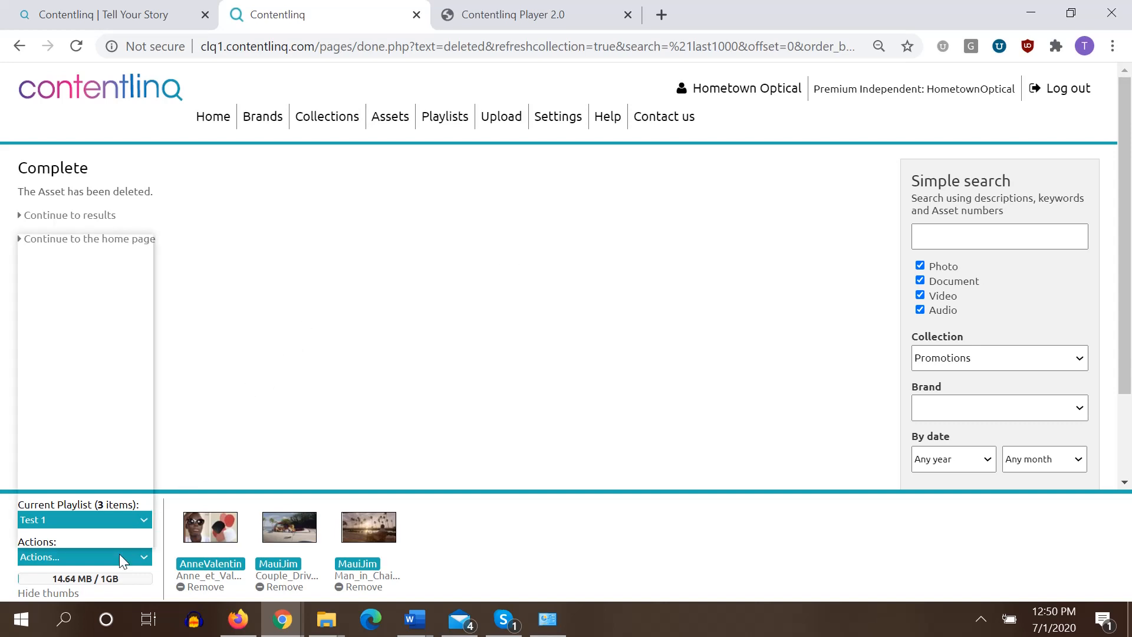
pyautogui.click(54, 308)
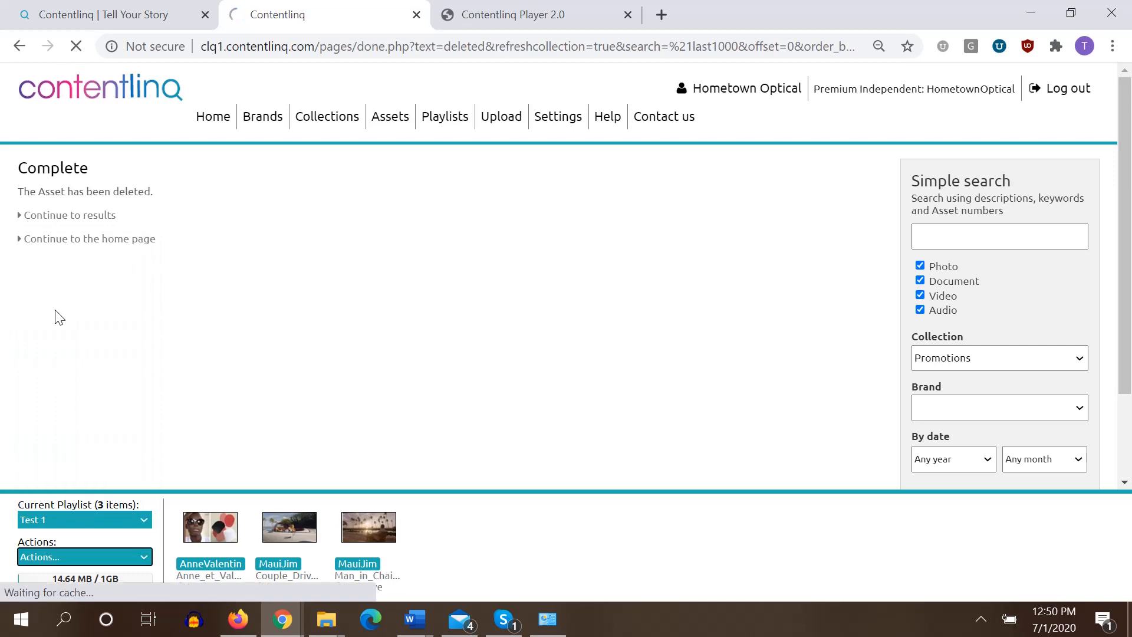
pyautogui.scroll(-7, 354, 285)
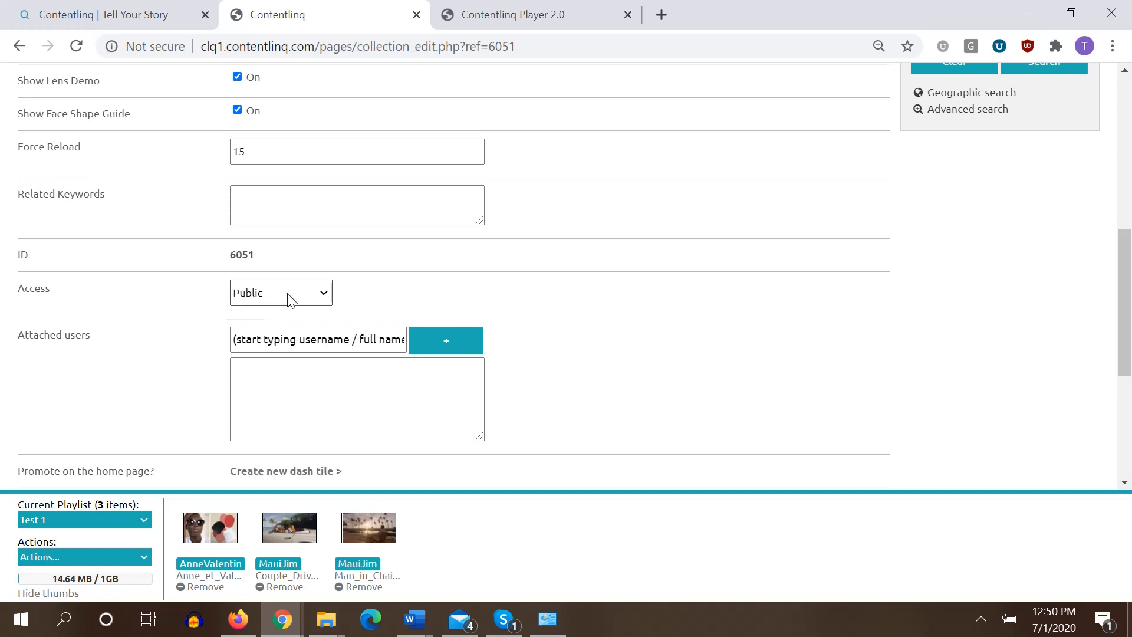
# Step: Switch to Contentlinq Player 2.0 and select Hometown Optical as the content source
pyautogui.click(540, 16)
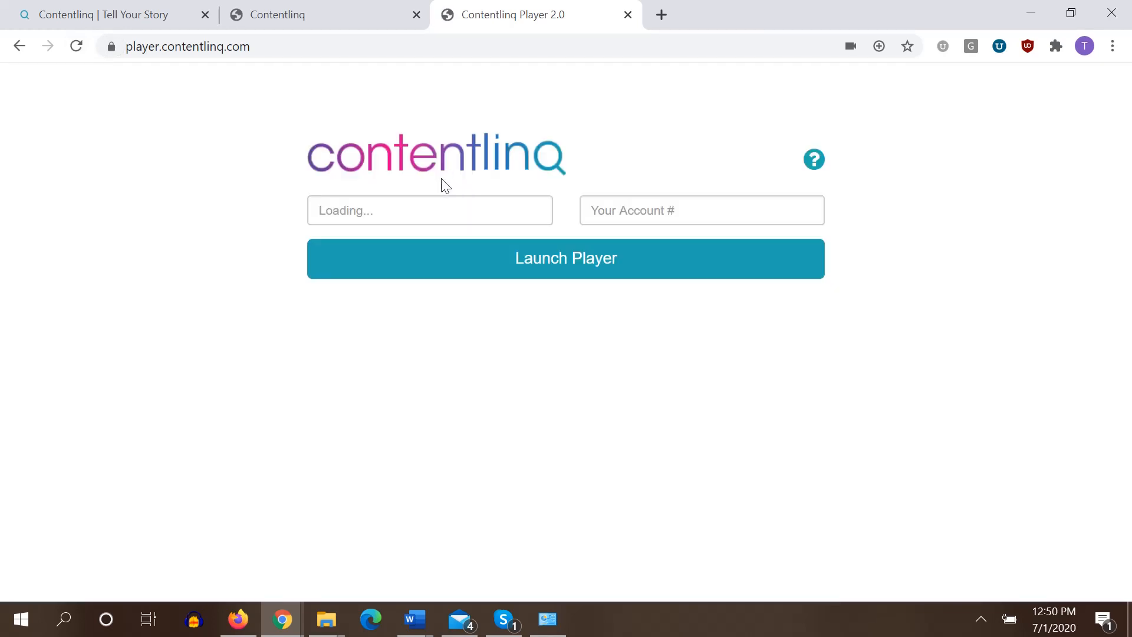
pyautogui.click(538, 210)
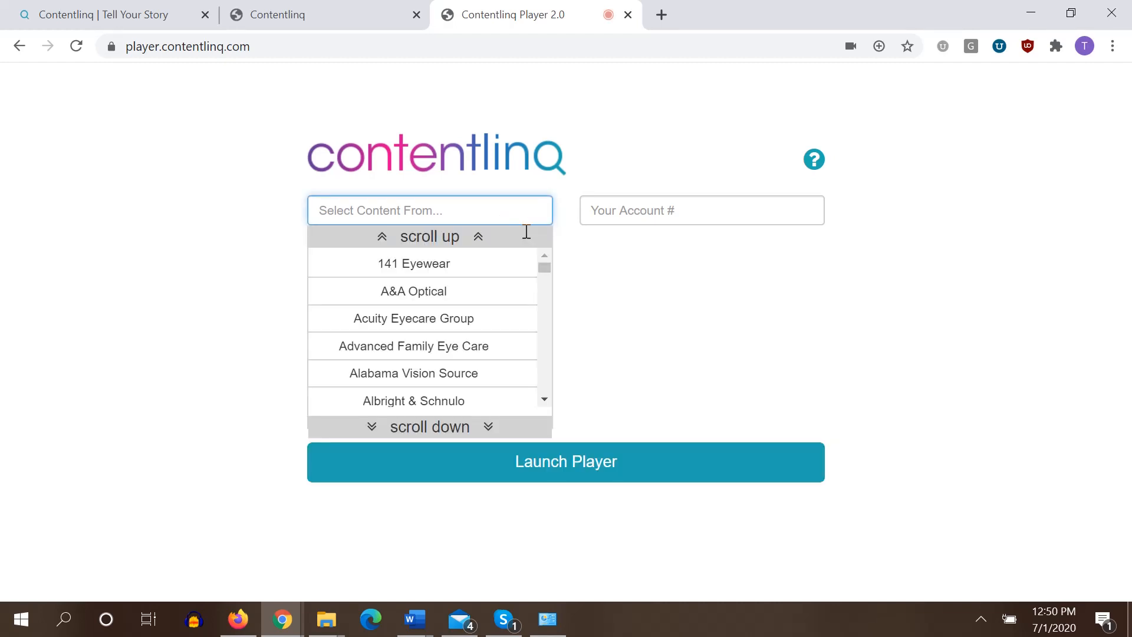
pyautogui.scroll(-10, 506, 335)
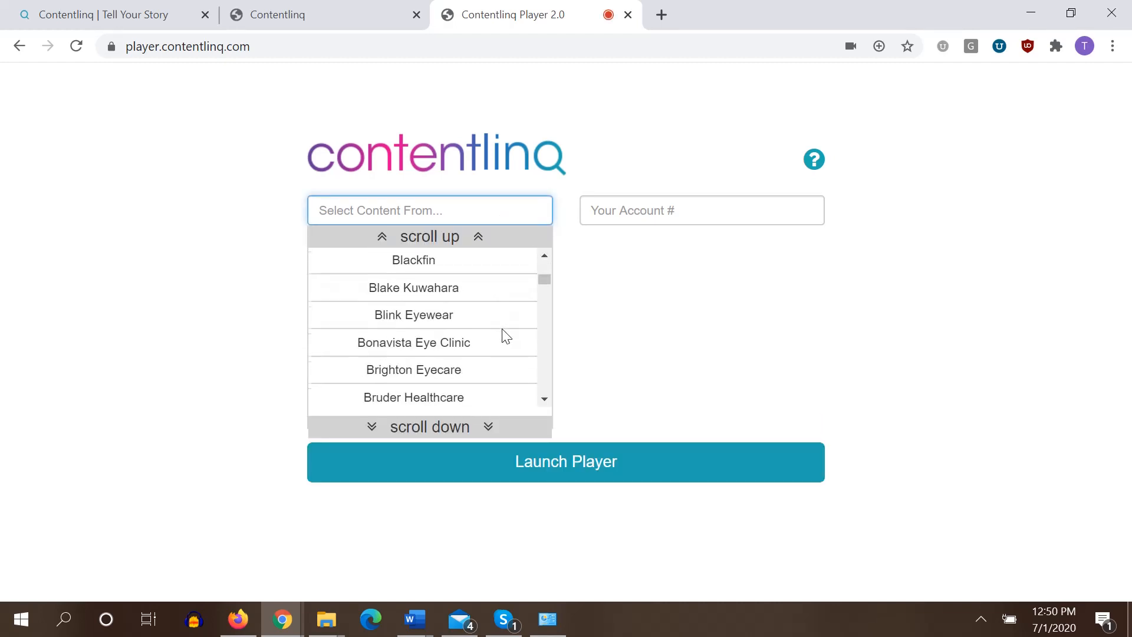
pyautogui.scroll(-2, 506, 334)
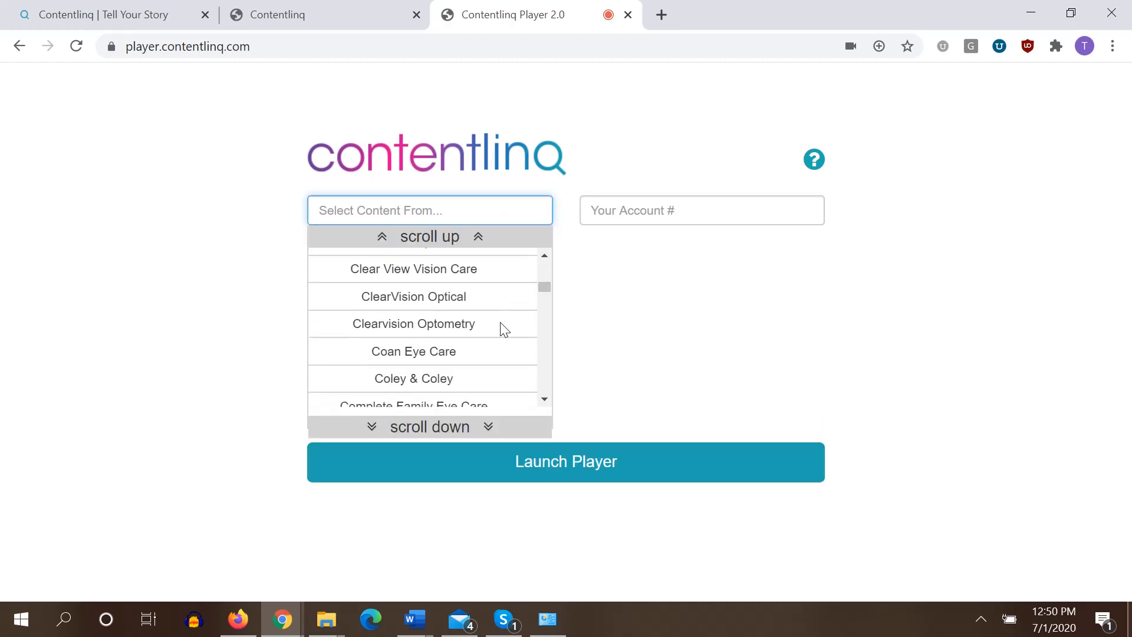
pyautogui.scroll(-3, 505, 330)
pyautogui.scroll(-3, 504, 328)
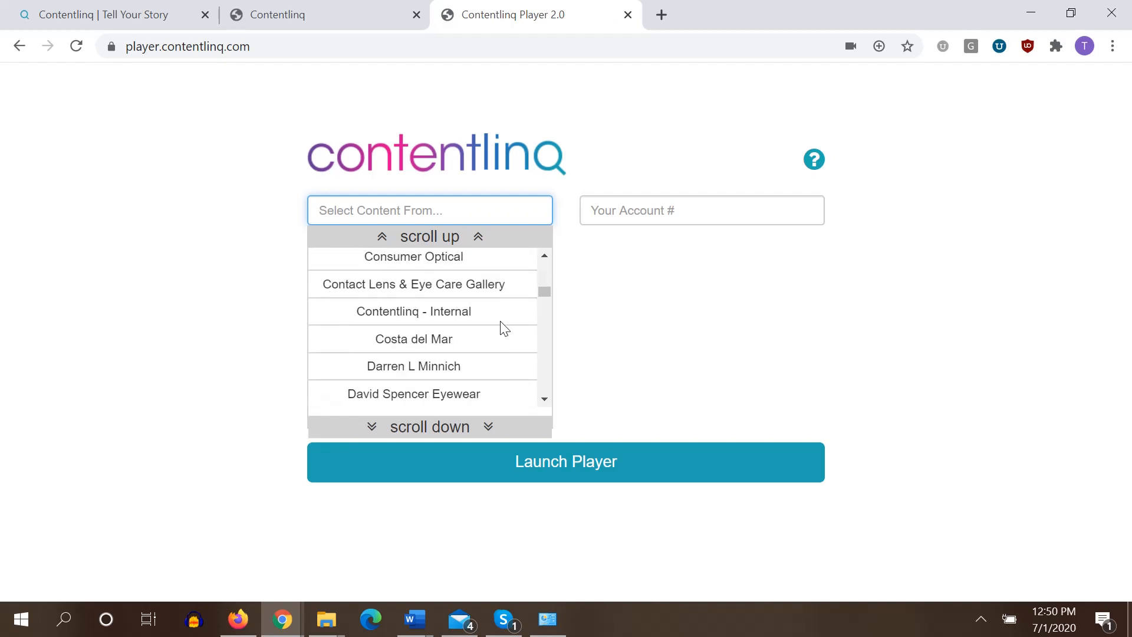
pyautogui.scroll(-10, 457, 303)
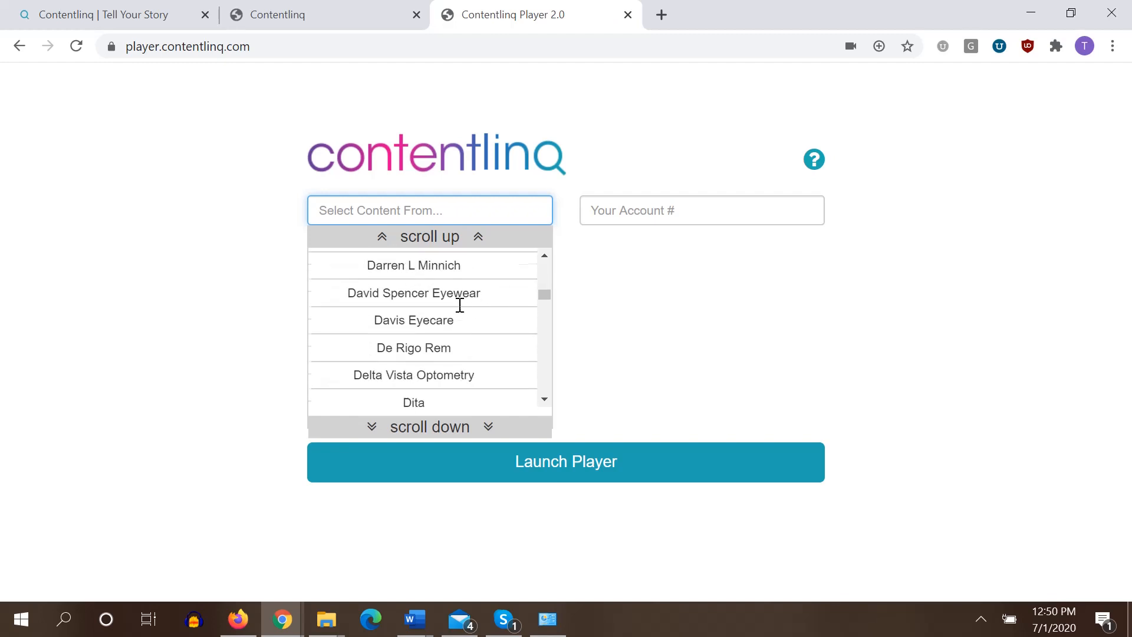
pyautogui.scroll(-15, 460, 305)
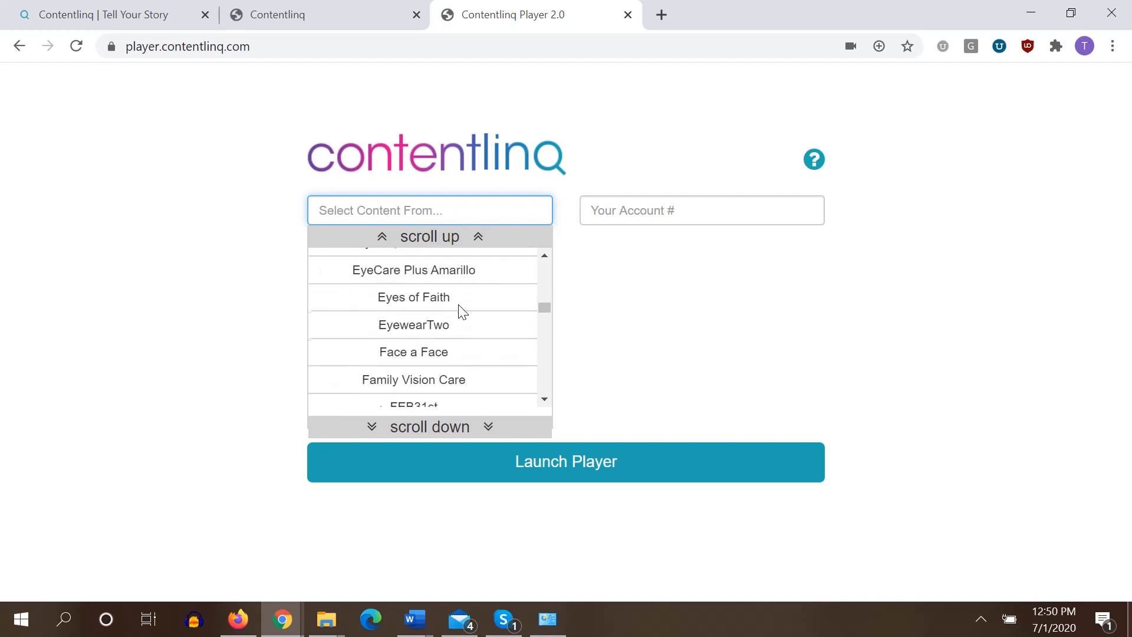
pyautogui.scroll(-7, 461, 312)
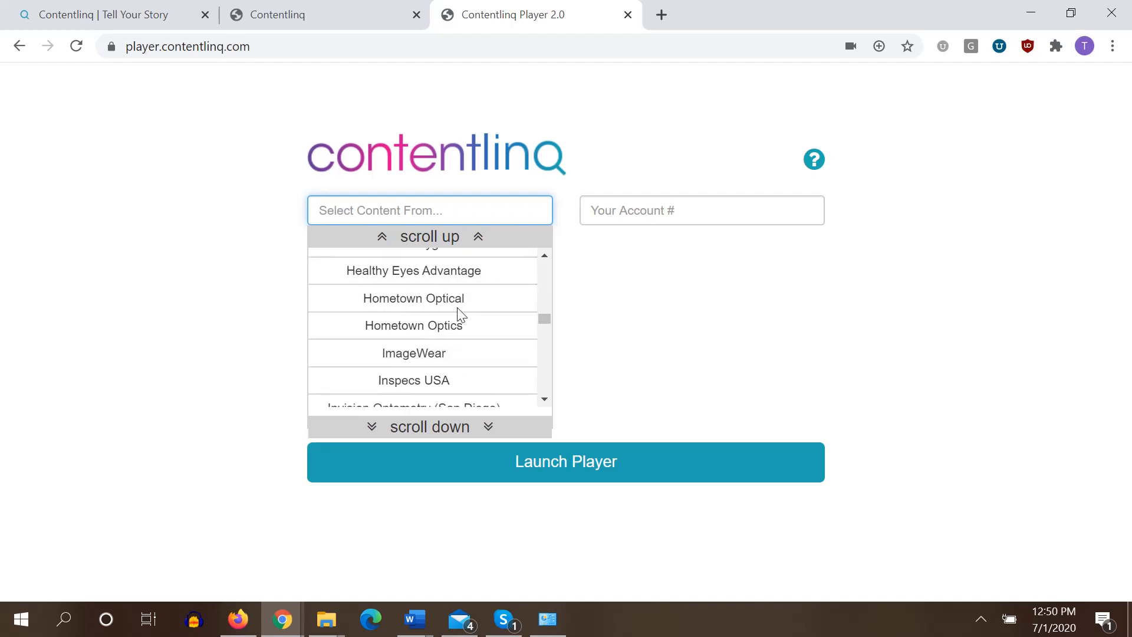
pyautogui.click(447, 300)
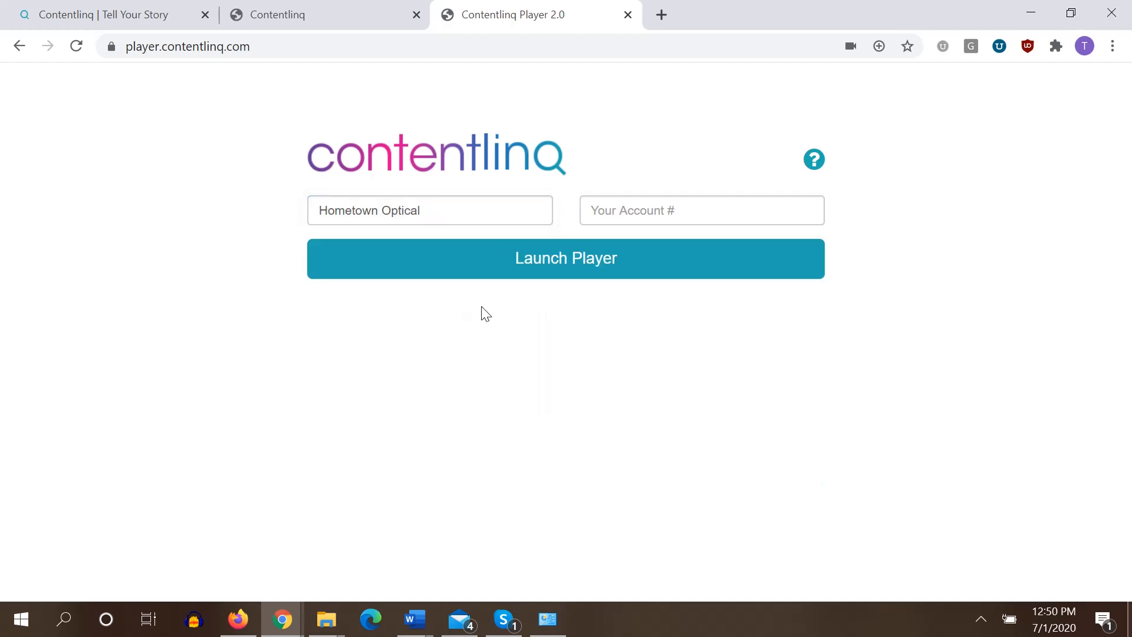
# Step: Launch the player with the account number, play the Test 1 playlist, and return to the Contentlinq management site
pyautogui.click(663, 264)
pyautogui.click(671, 210)
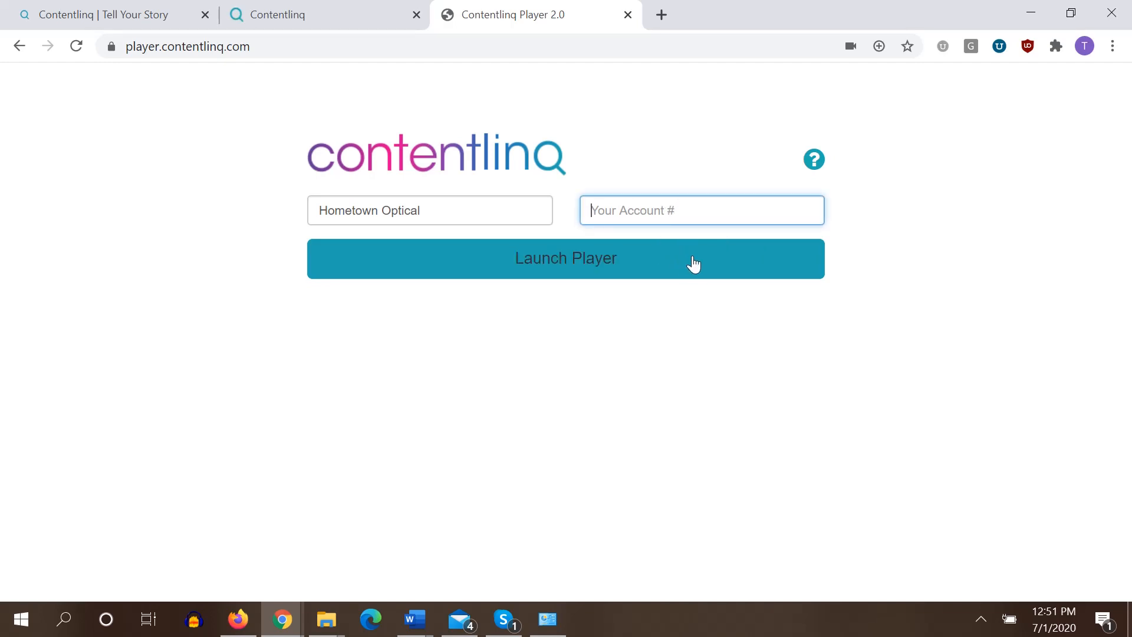
pyautogui.write('01')
pyautogui.click(621, 262)
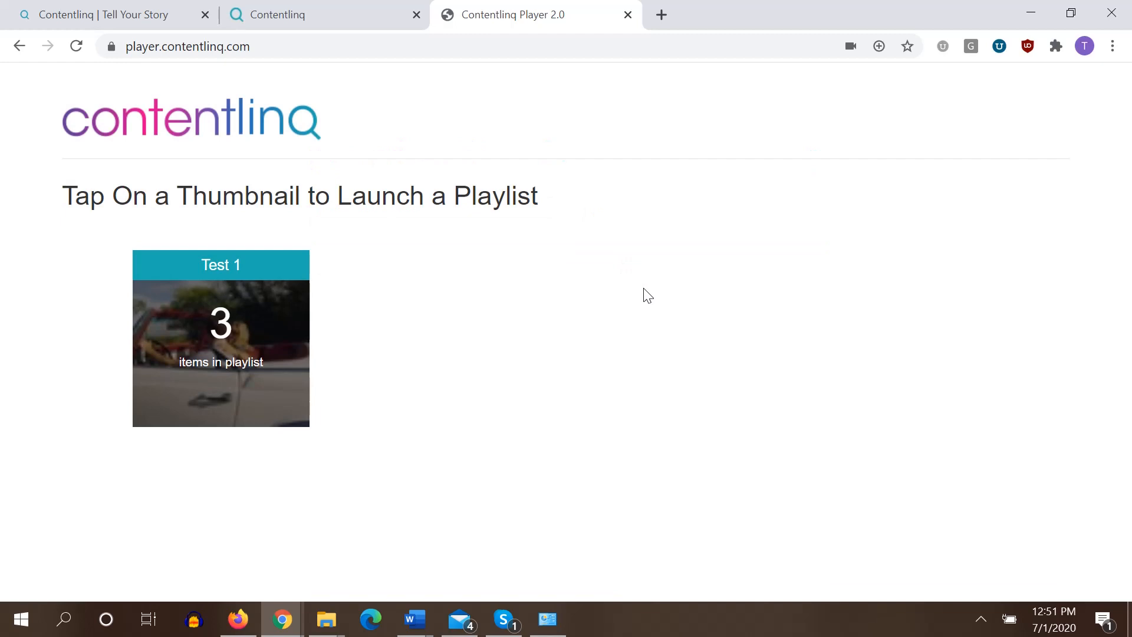
pyautogui.click(242, 325)
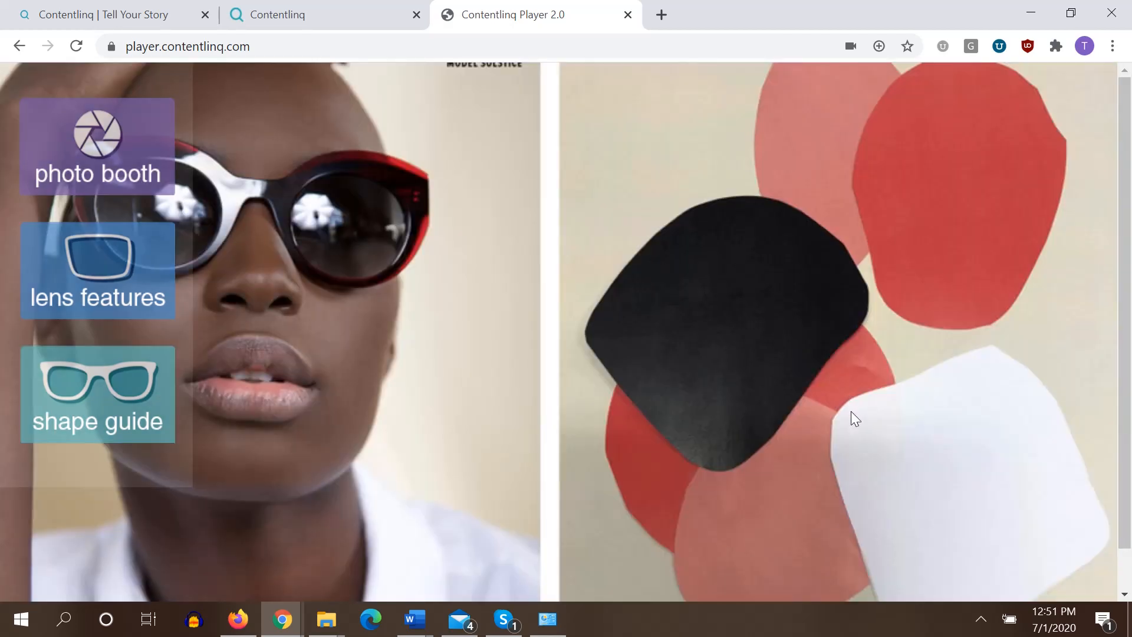
pyautogui.click(360, 11)
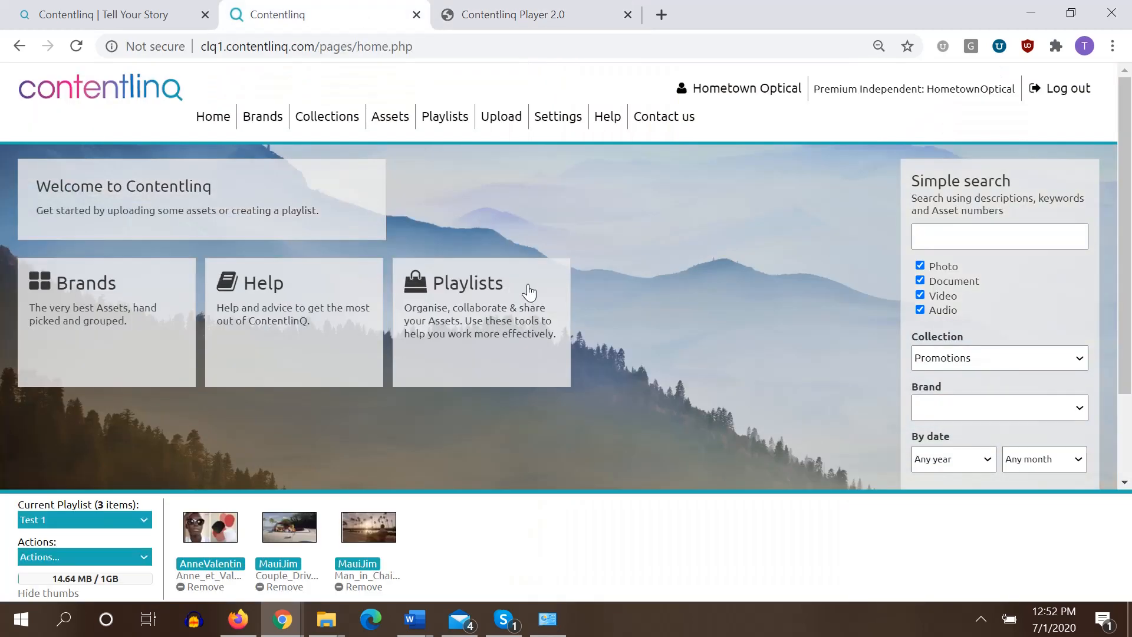